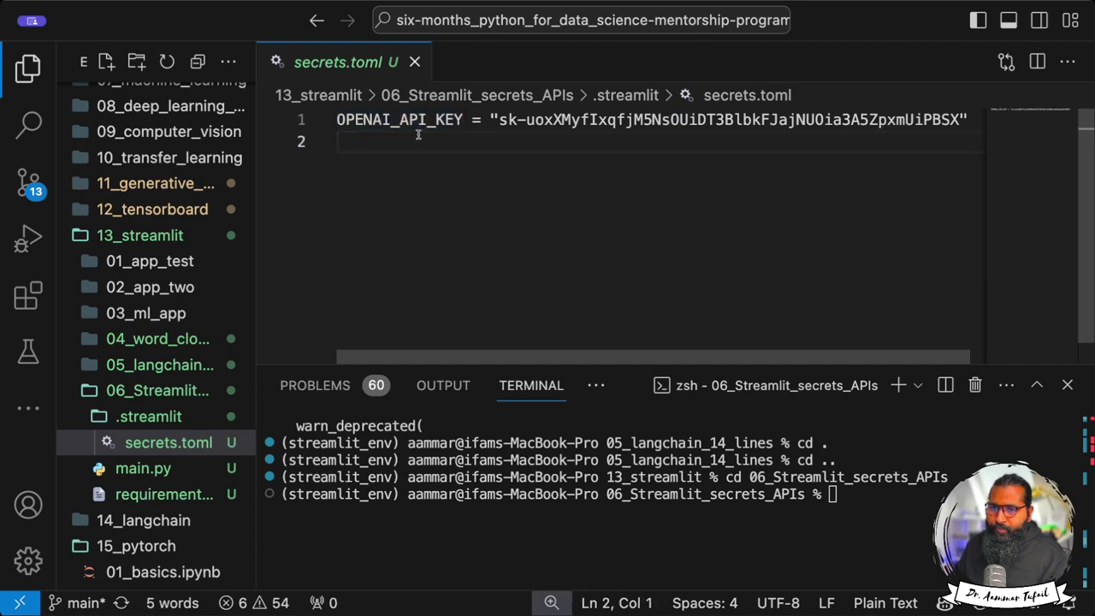
Step: Close secrets.toml and open main.py, shrinking the terminal area to show all of its code
click(415, 62)
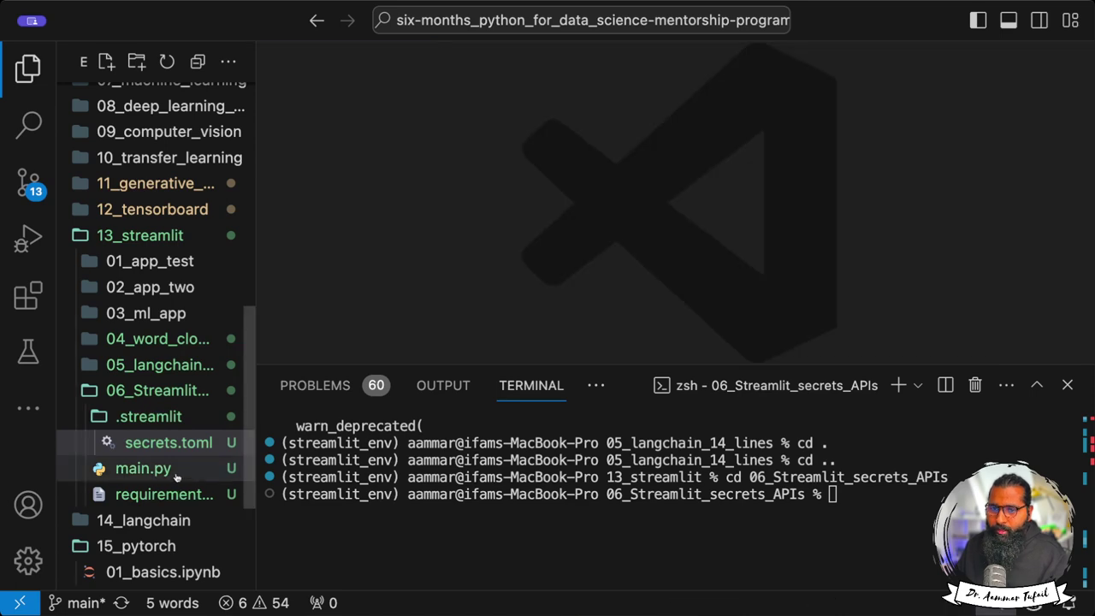
click(144, 469)
drag(778, 366, 817, 499)
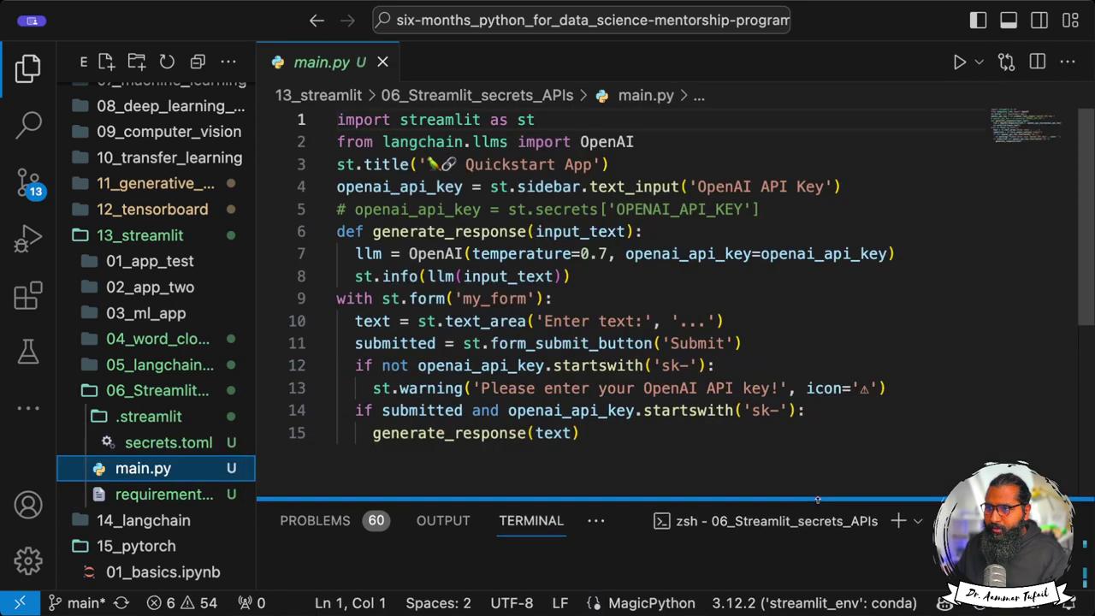
Step: In main.py, comment out the sidebar text_input key line, uncomment the st.secrets['OPENAI_API_KEY'] line and save
drag(844, 186, 332, 184)
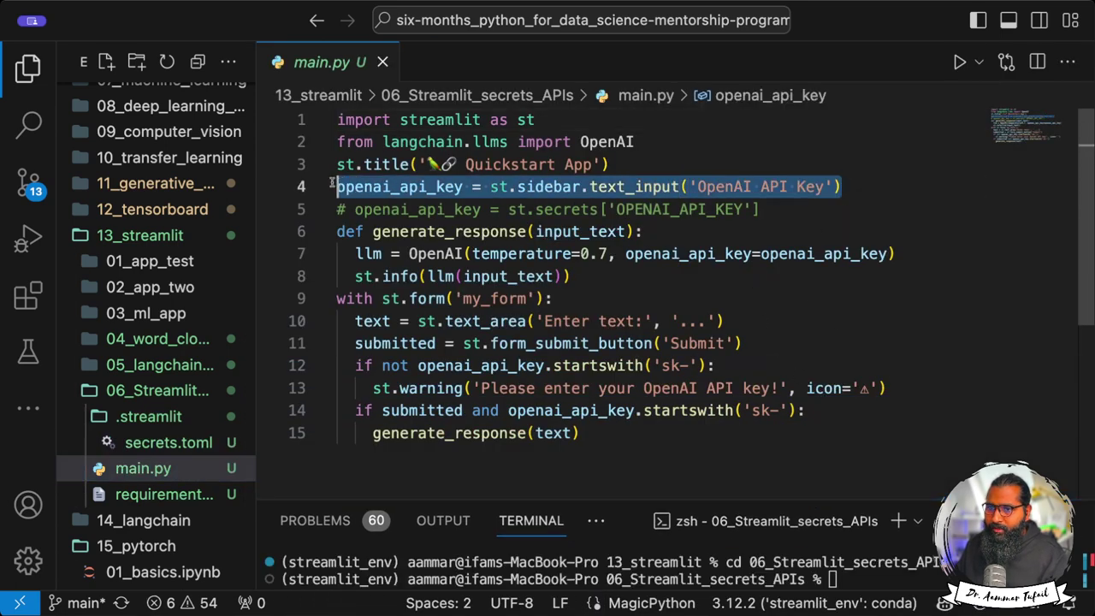
click(890, 184)
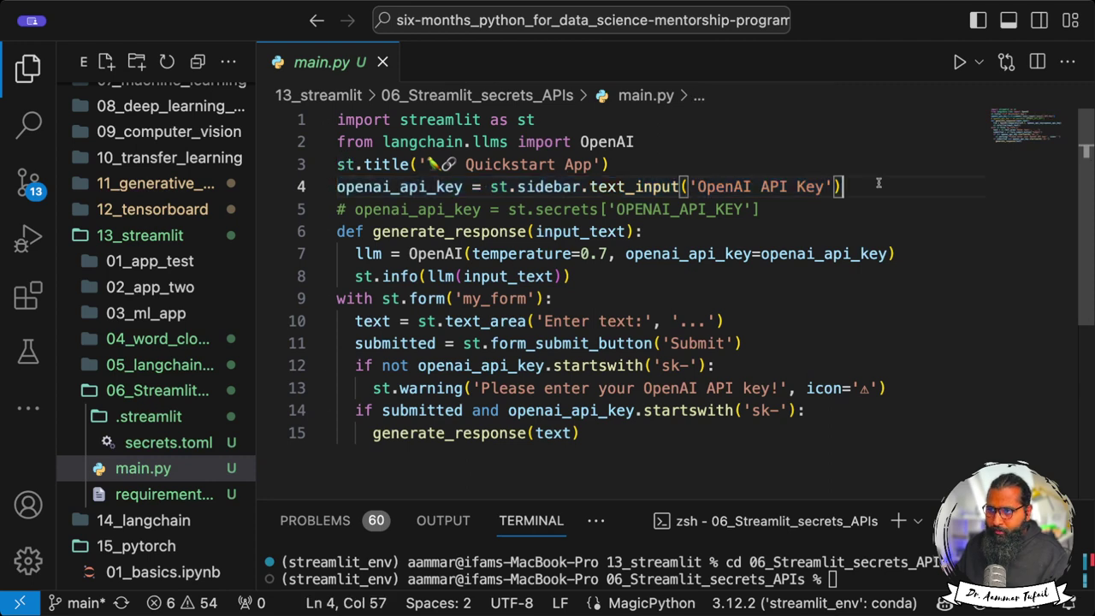
key(super+slash)
click(804, 208)
key(super+slash)
key(super+s)
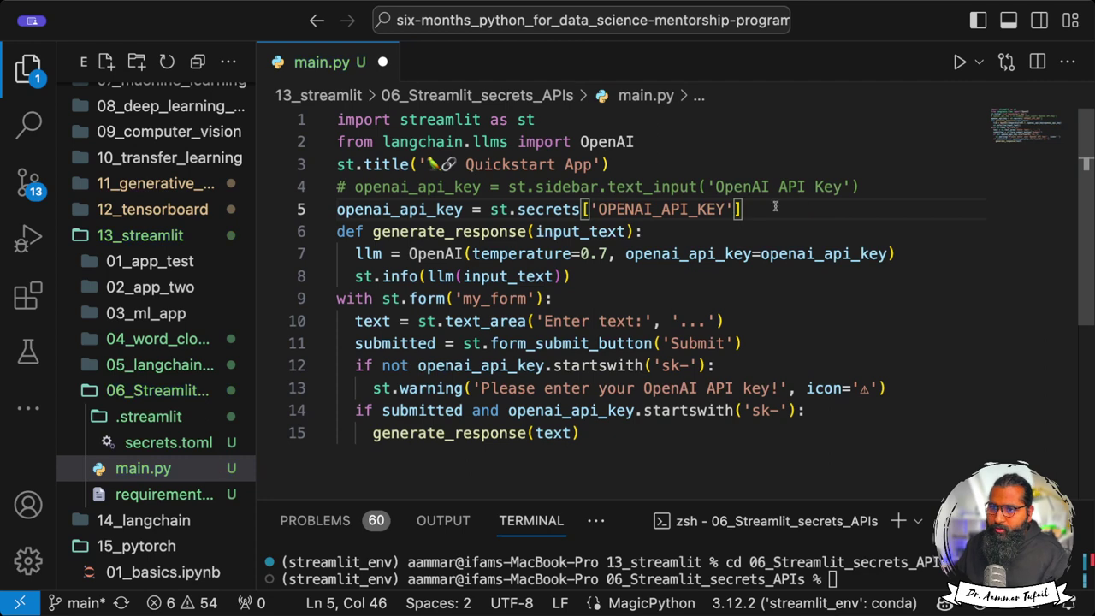
Step: Compare the st.secrets['OPENAI_API_KEY'] lookup in main.py with the variable name and value defined in secrets.toml
drag(464, 209, 335, 210)
click(490, 210)
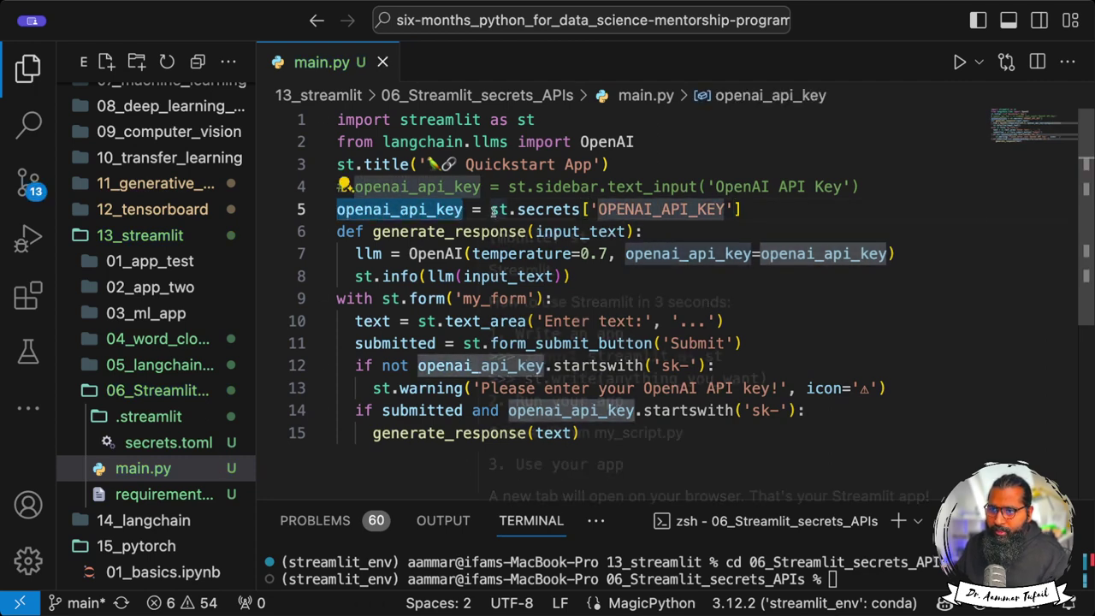
drag(556, 210, 581, 211)
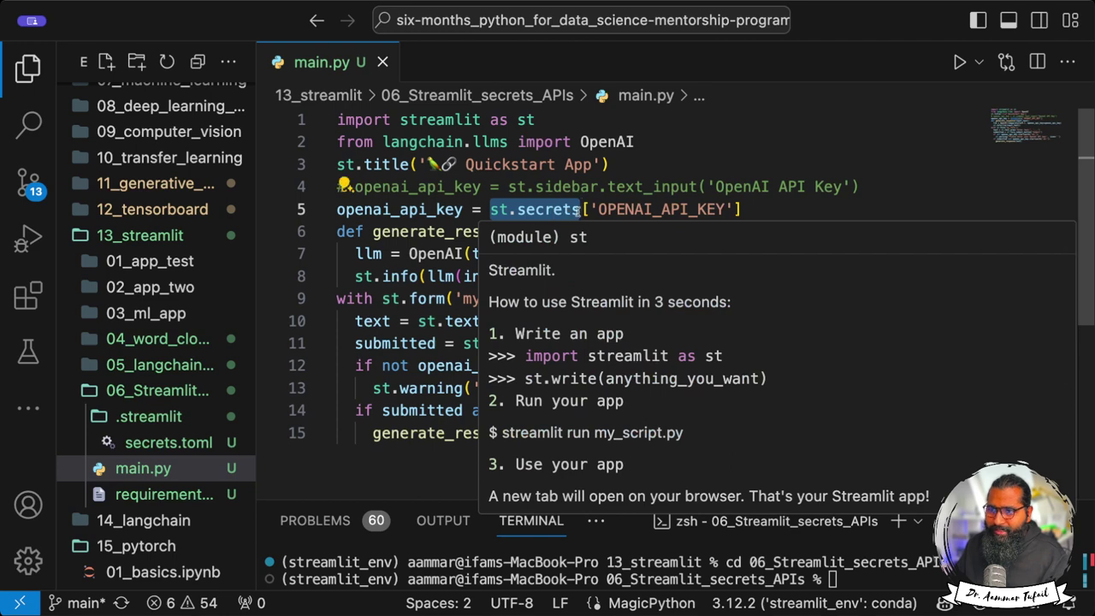
drag(736, 209, 591, 209)
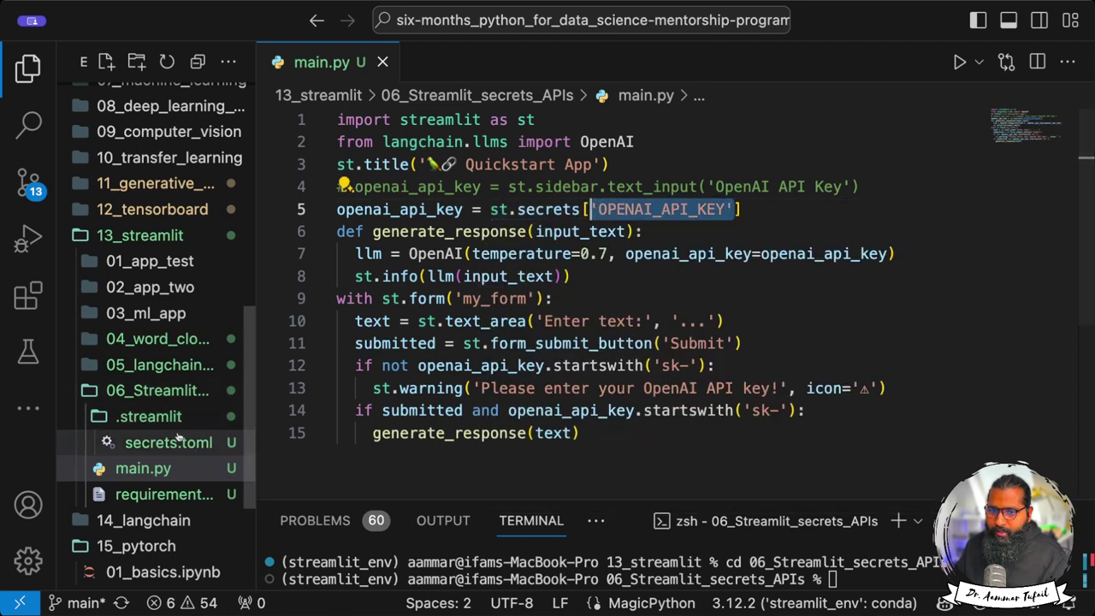
click(159, 449)
click(163, 443)
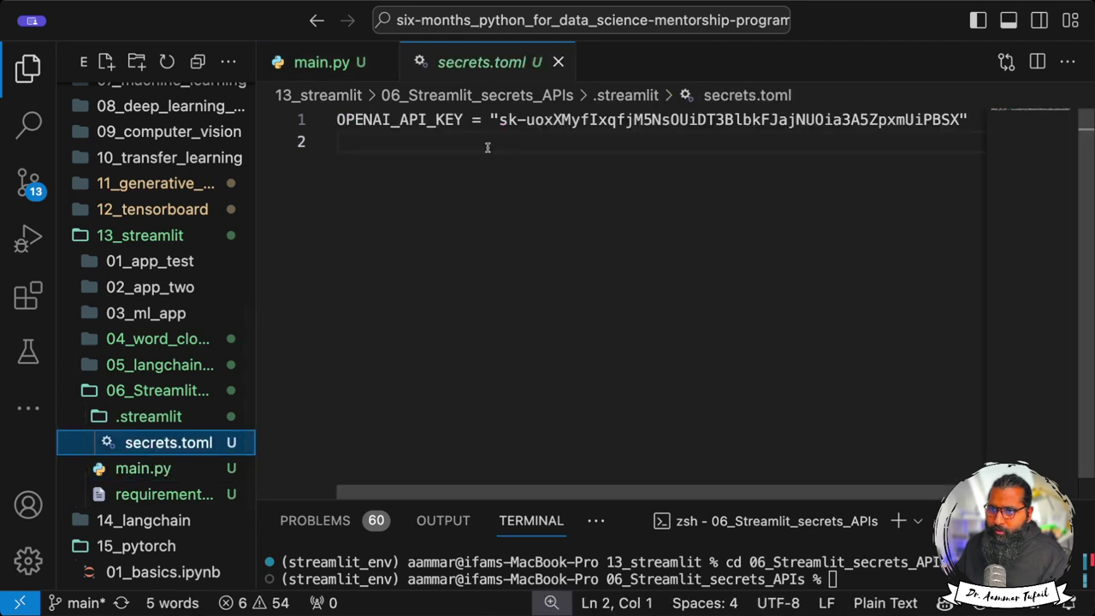
drag(499, 121, 960, 121)
drag(463, 120, 336, 111)
Step: Return to main.py to review the st.secrets line, and collapse the .streamlit folder
click(143, 468)
text(')
click(748, 209)
drag(748, 209, 337, 209)
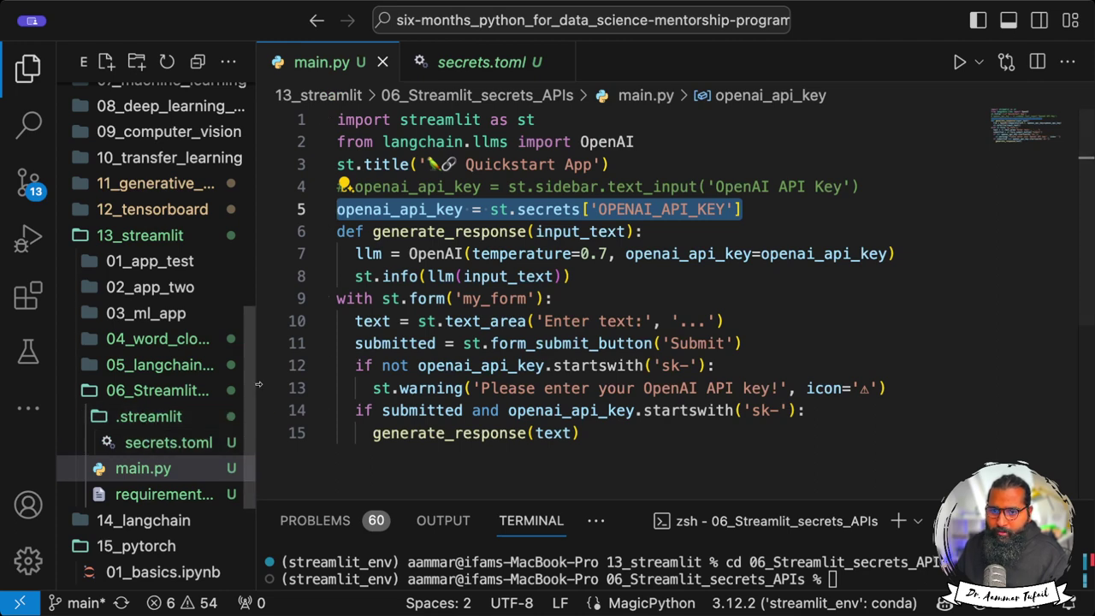
click(146, 416)
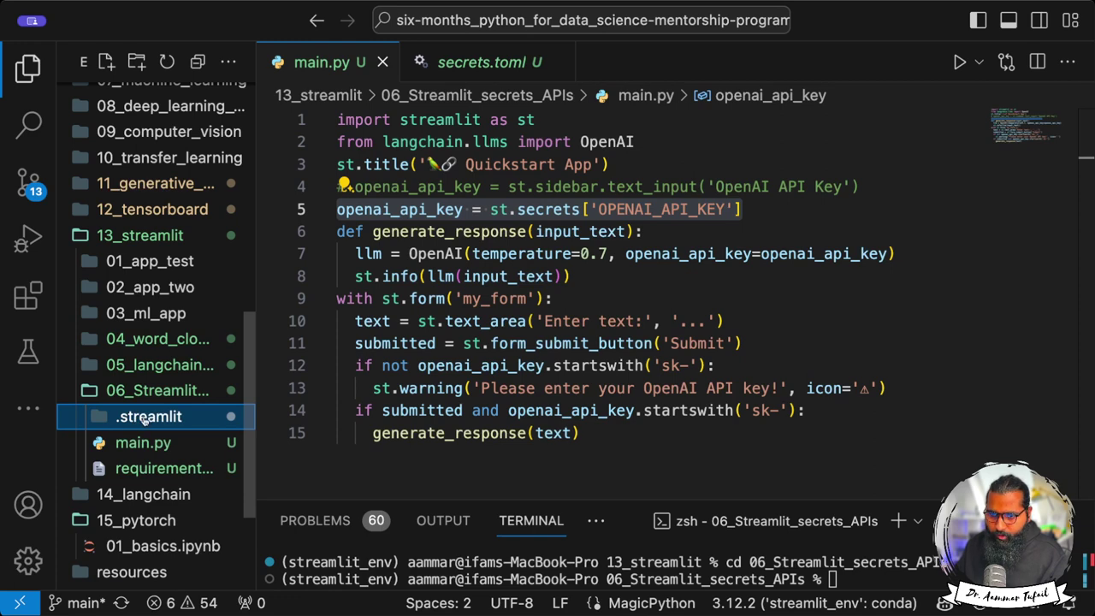
Step: Launch the app from the terminal with the command "streamlit run main.py"
click(745, 321)
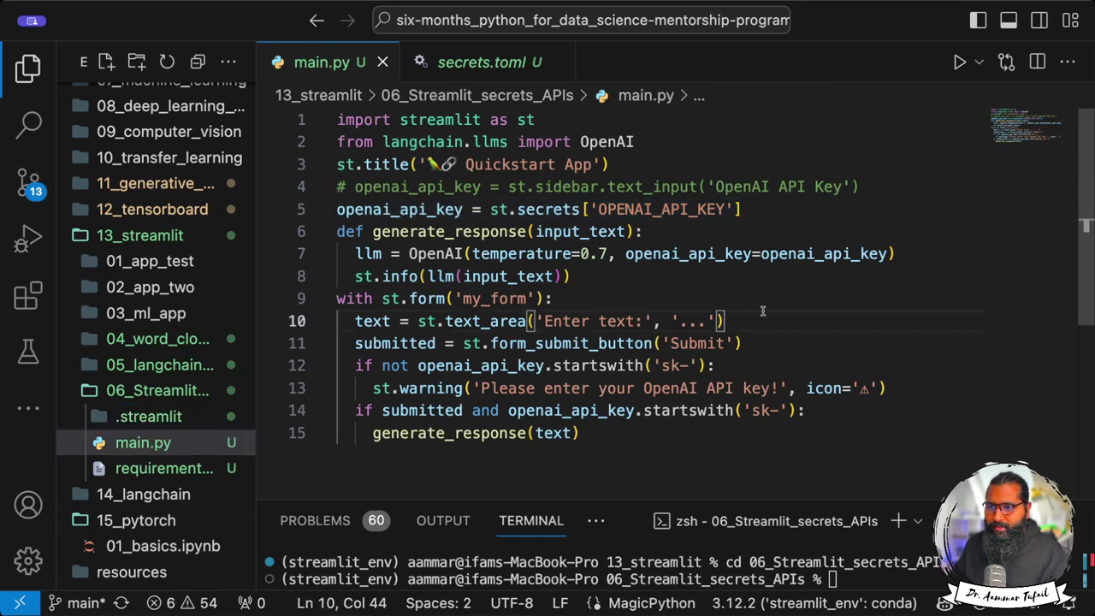
click(842, 579)
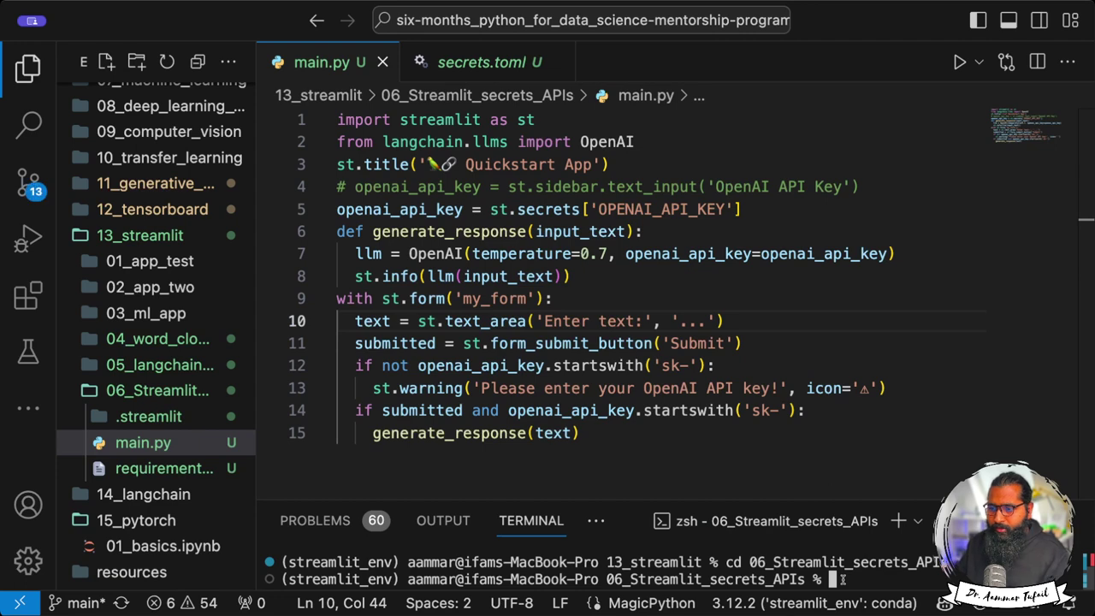
text(streamlit)
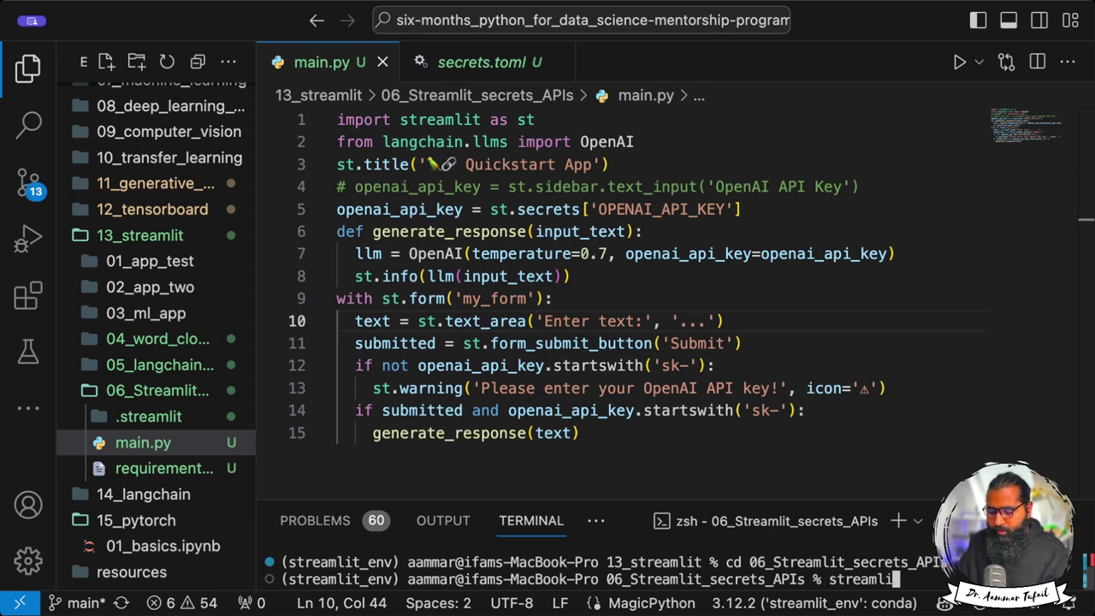
text( run main.py)
key(Return)
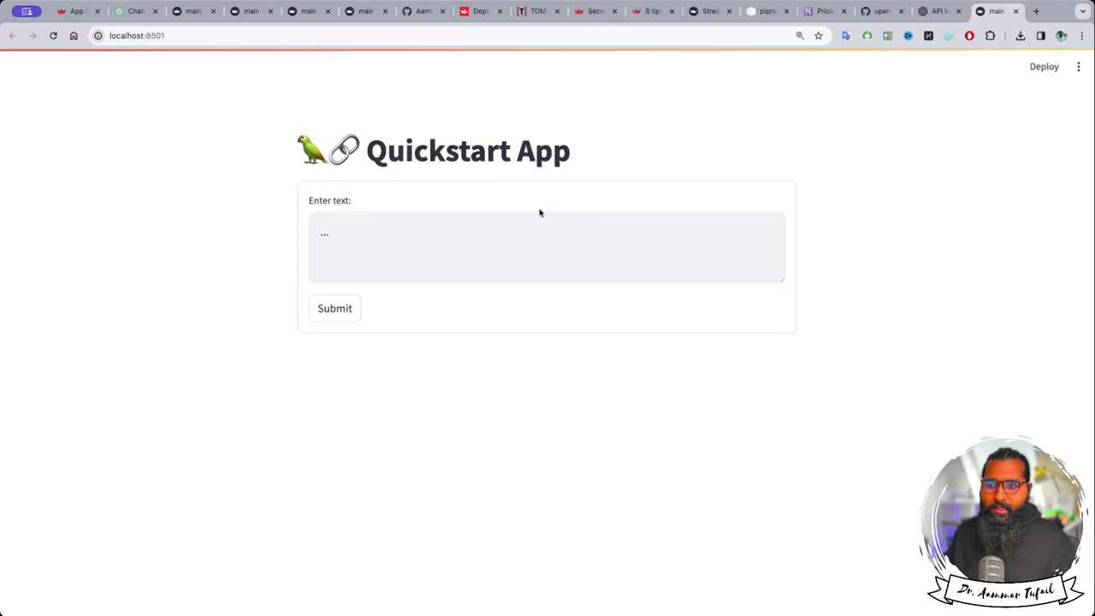
Step: Replace the placeholder text in the Quickstart App with "What is the main thing in Python?" and submit it
double_click(372, 242)
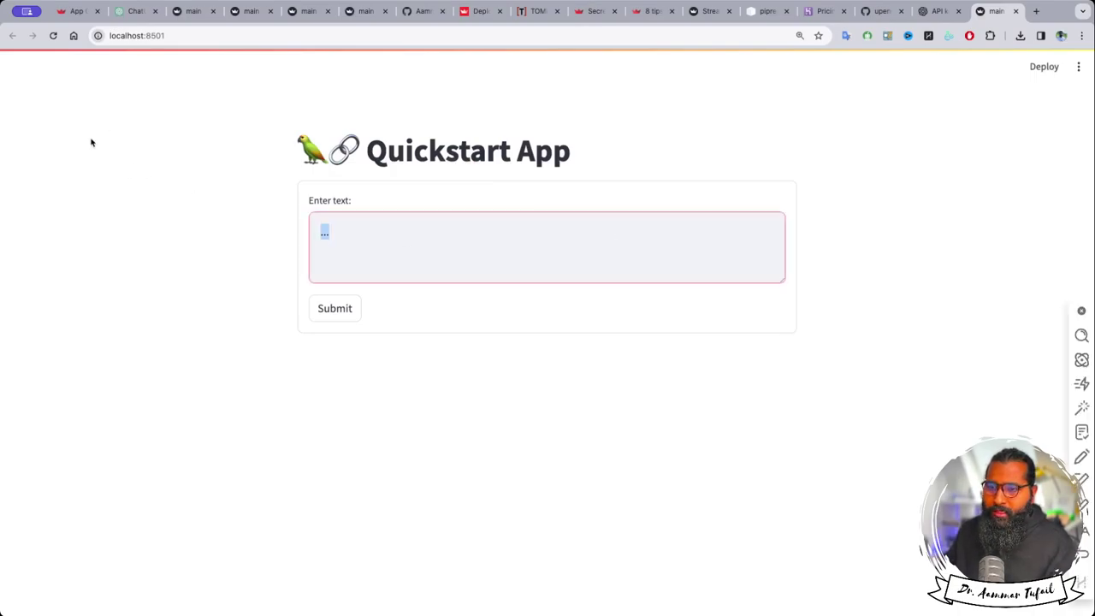
click(341, 234)
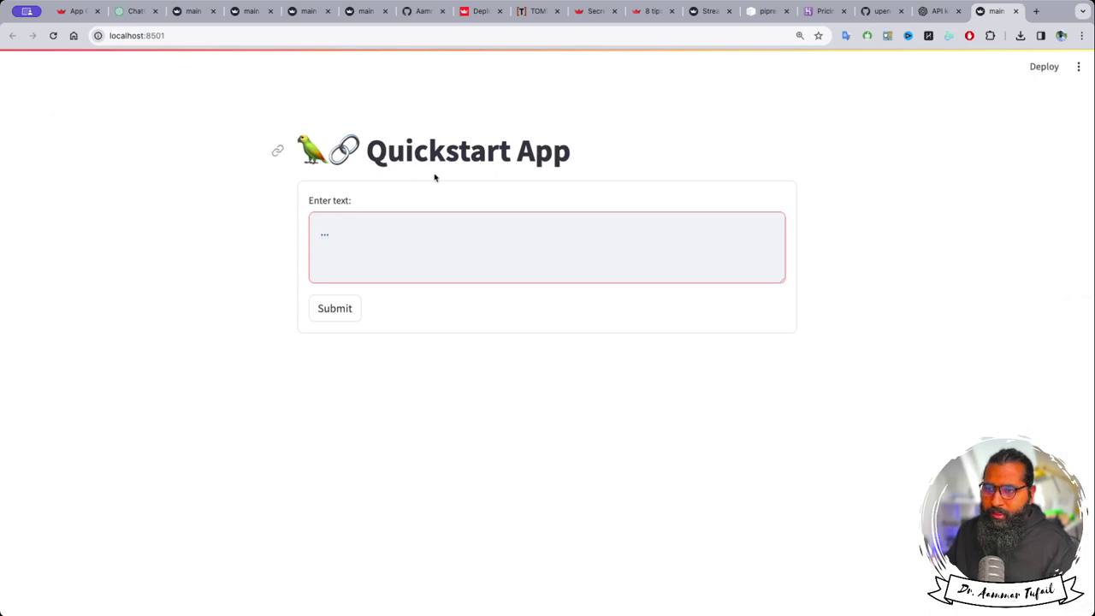
double_click(356, 241)
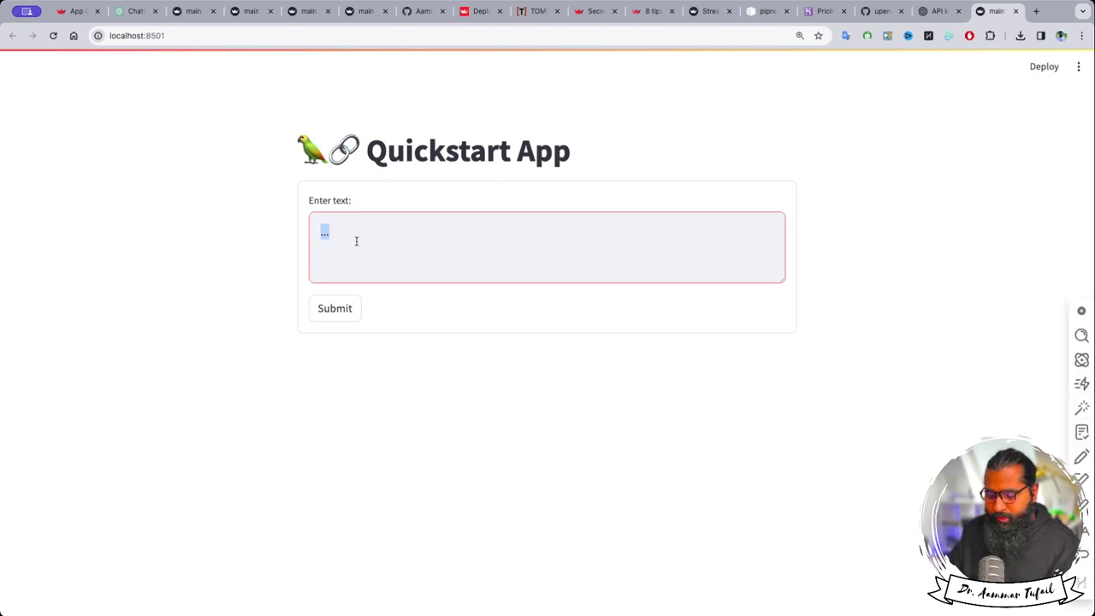
text(What is the main thing in Python?)
key(super+Return)
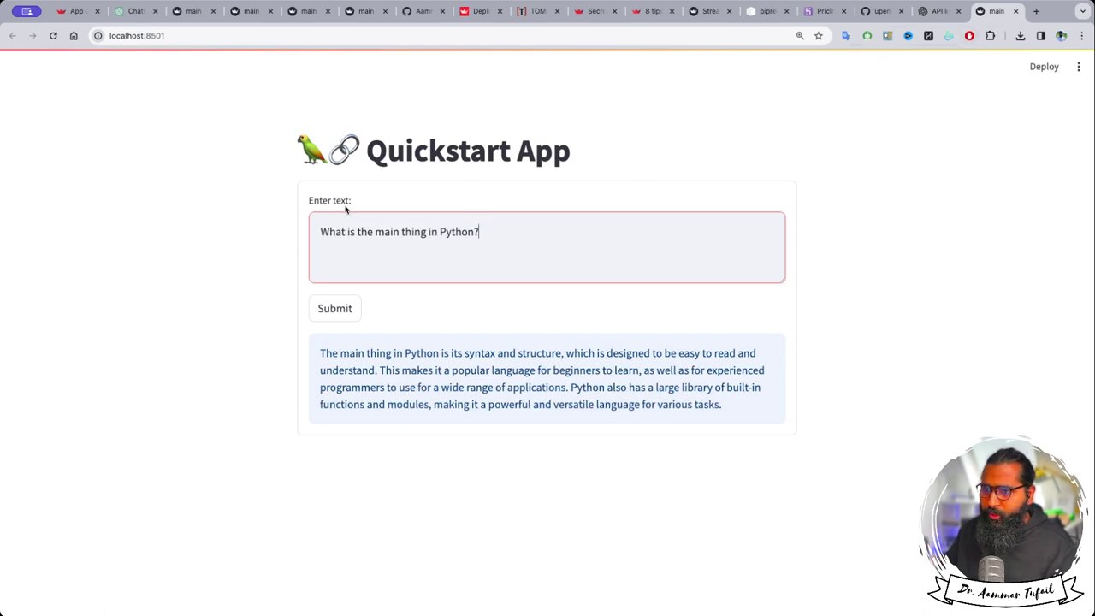
Step: Try to deploy the app to Streamlit Community Cloud, read the resulting message and close it
click(1037, 69)
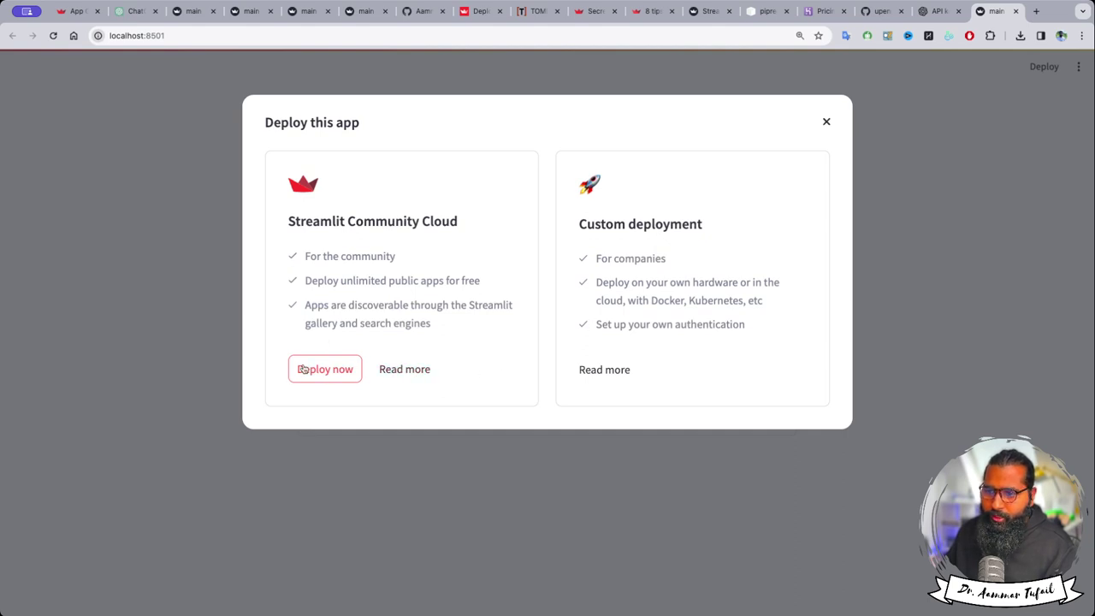
click(332, 373)
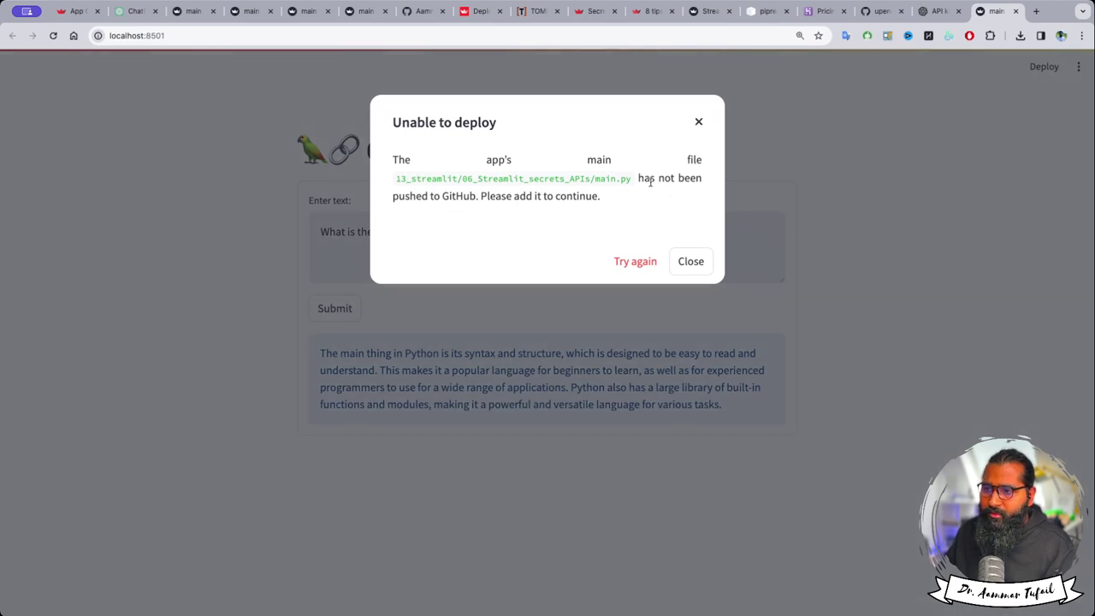
drag(639, 178, 644, 196)
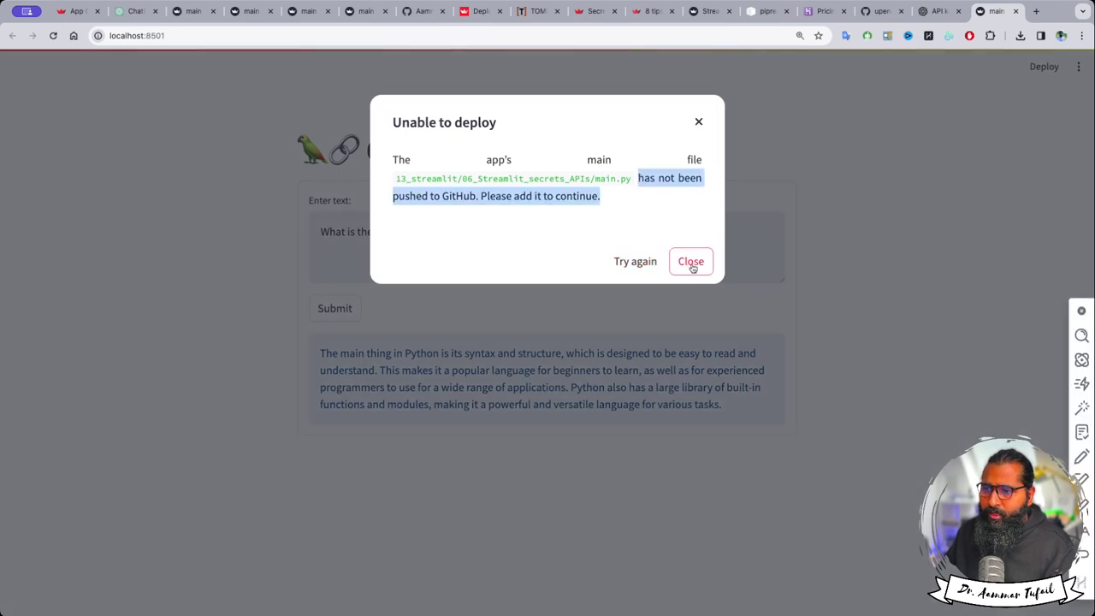
click(691, 263)
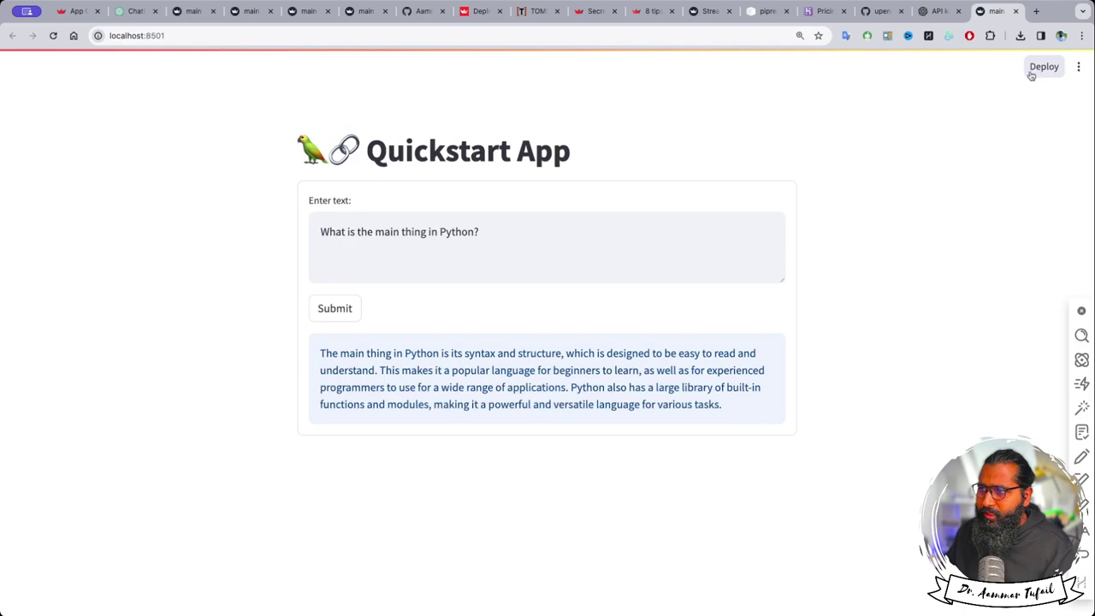
Step: Shut down the running Streamlit app along with its browser page, and look into the .streamlit folder
click(1016, 11)
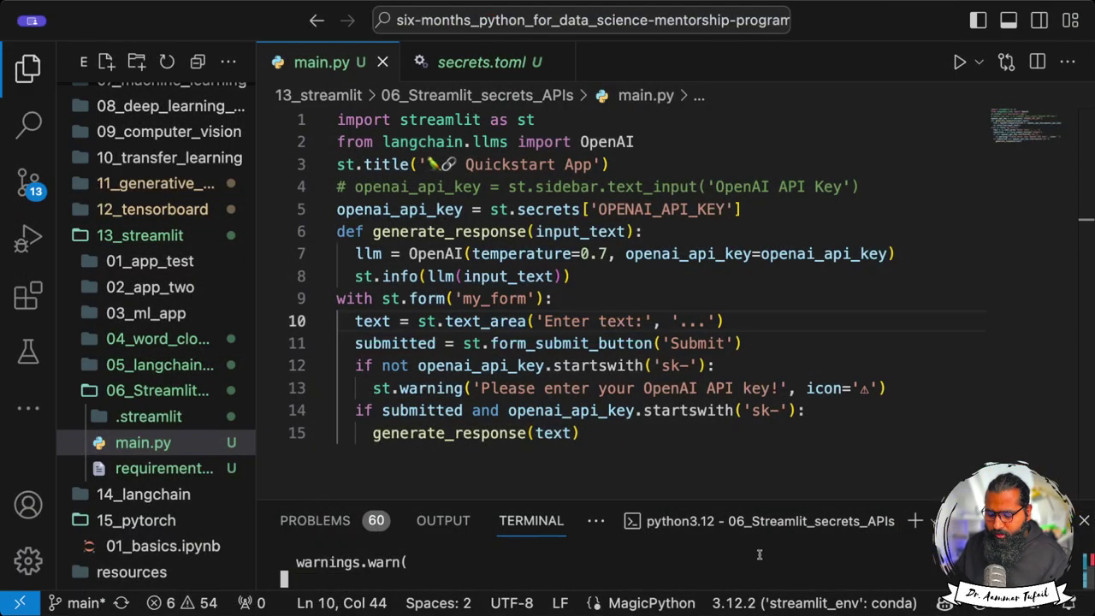
key(ctrl+c)
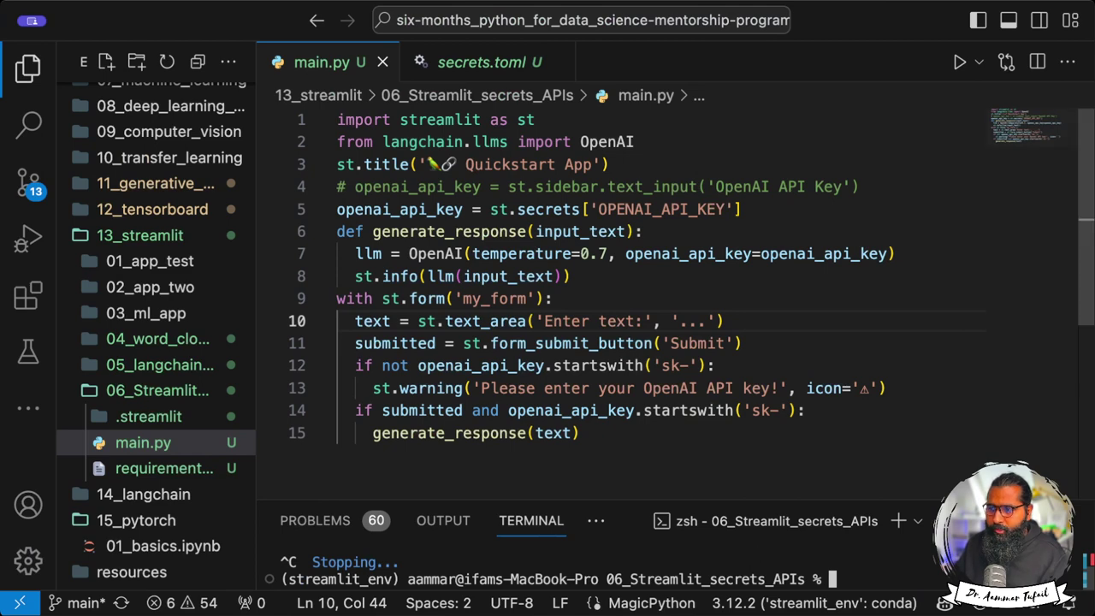
key(super+j)
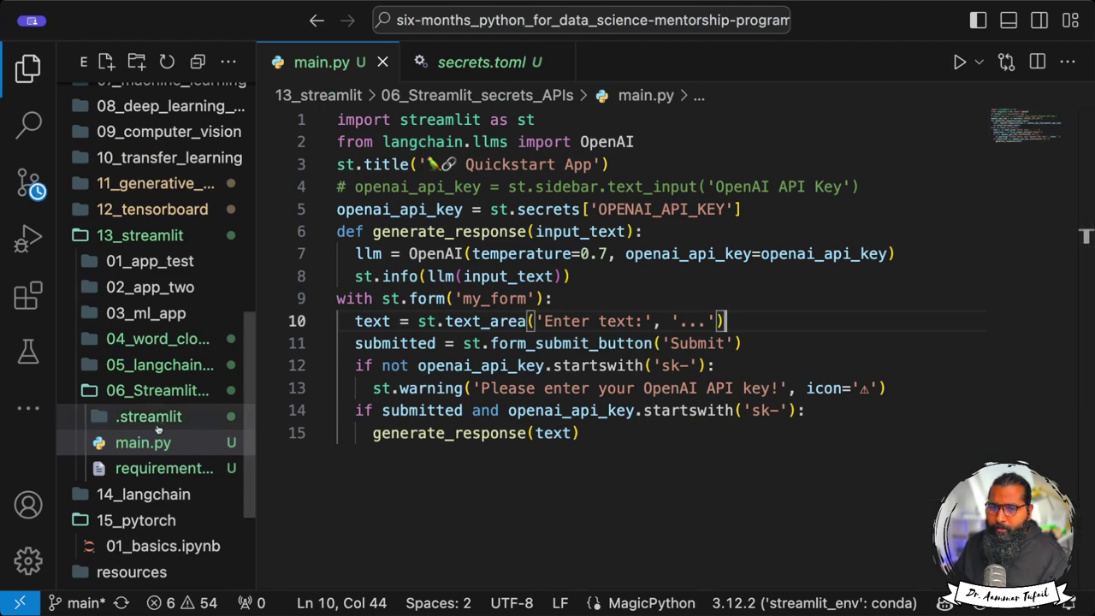
click(149, 417)
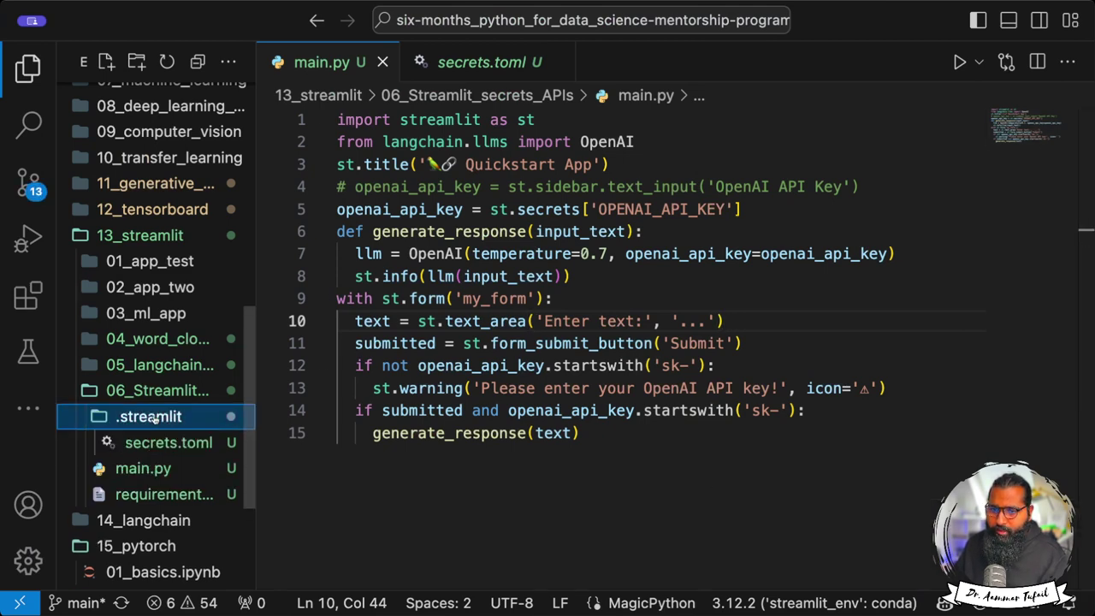
click(161, 421)
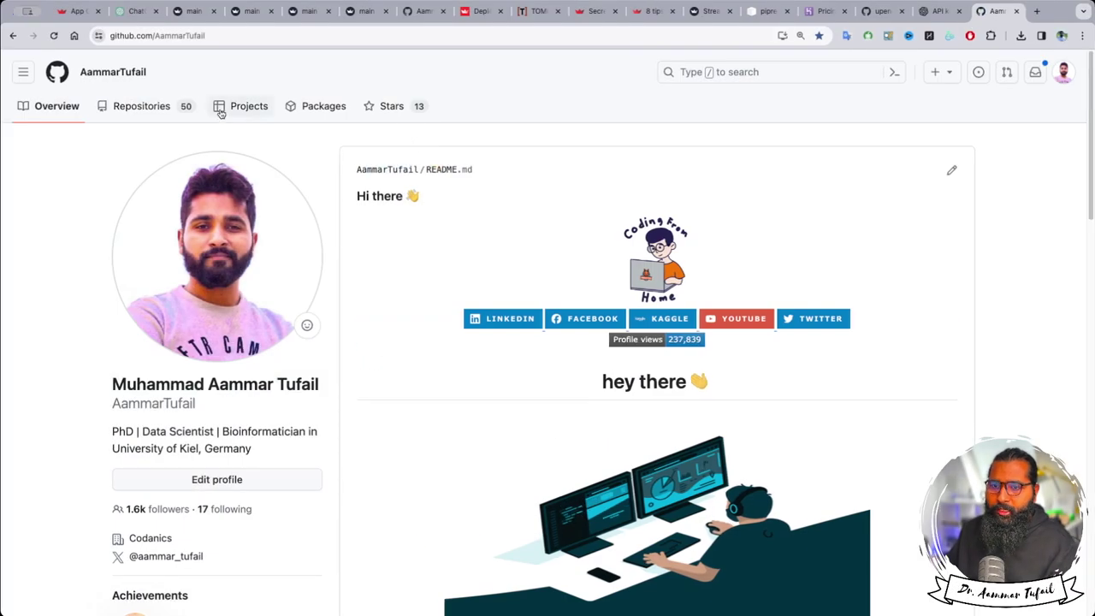
Step: From the GitHub profile's repositories, start a new repository named app_with_secrets
click(137, 106)
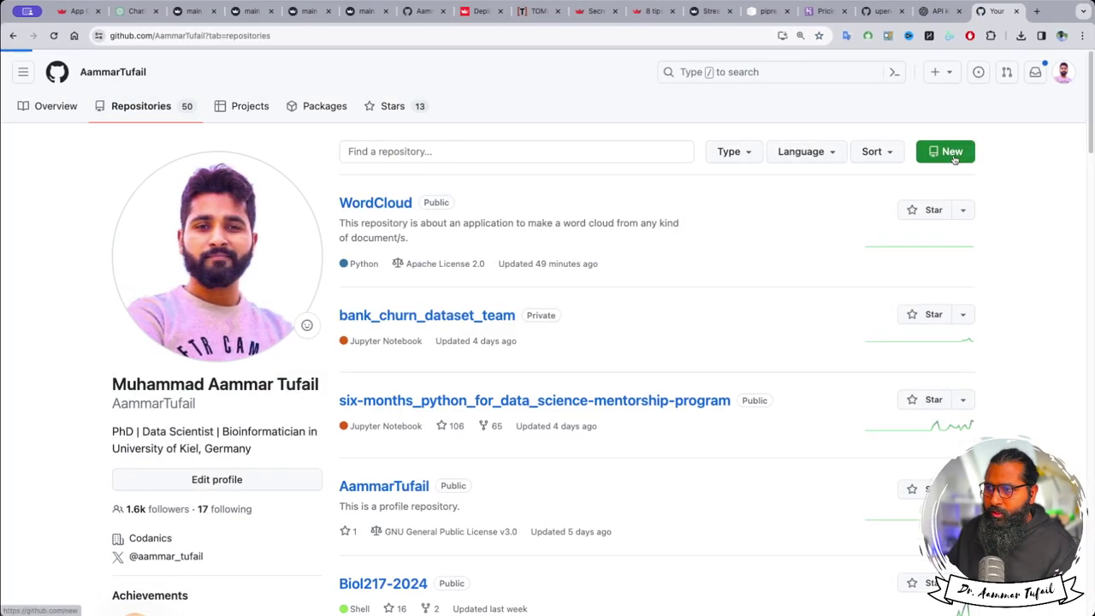
click(950, 157)
click(462, 326)
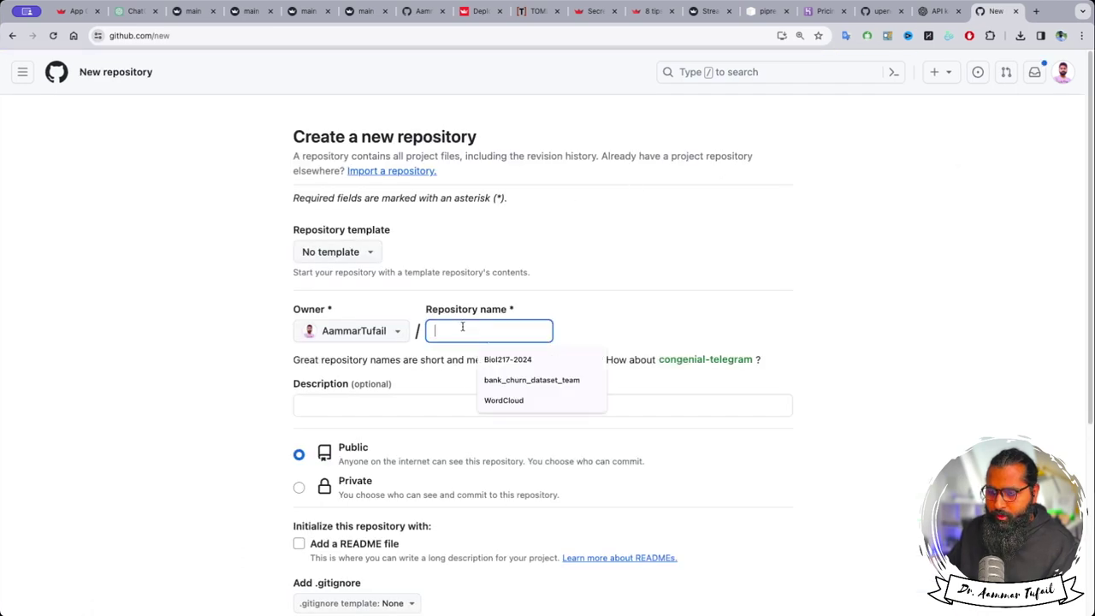
text(app_with_secrets)
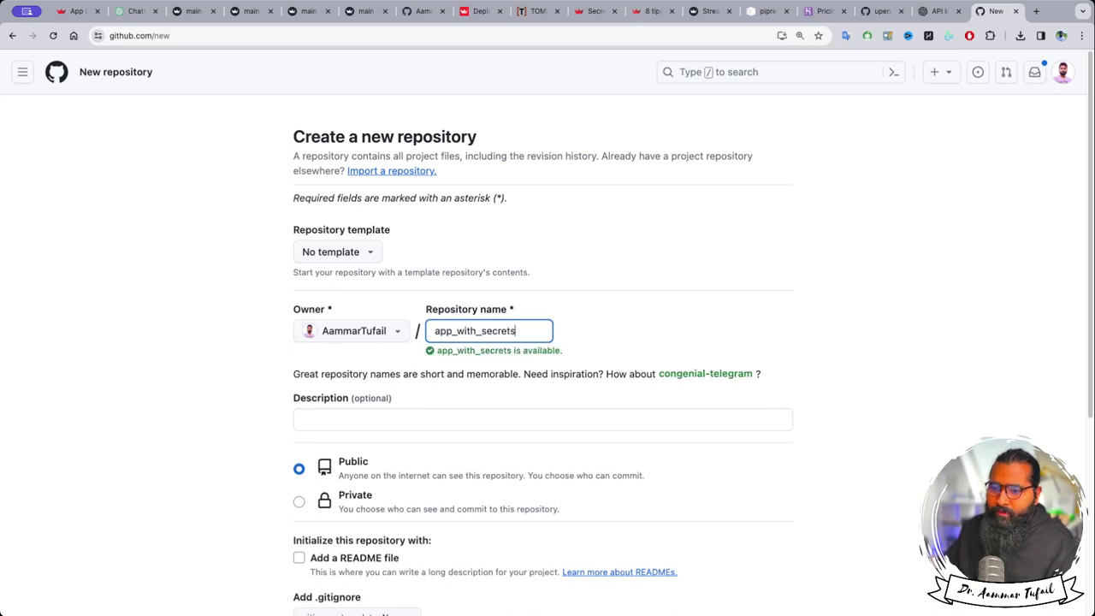
Step: Describe the repository as "This repository is about an application to make a word cloud from any kind of document/s." and include a README file
click(426, 418)
click(418, 451)
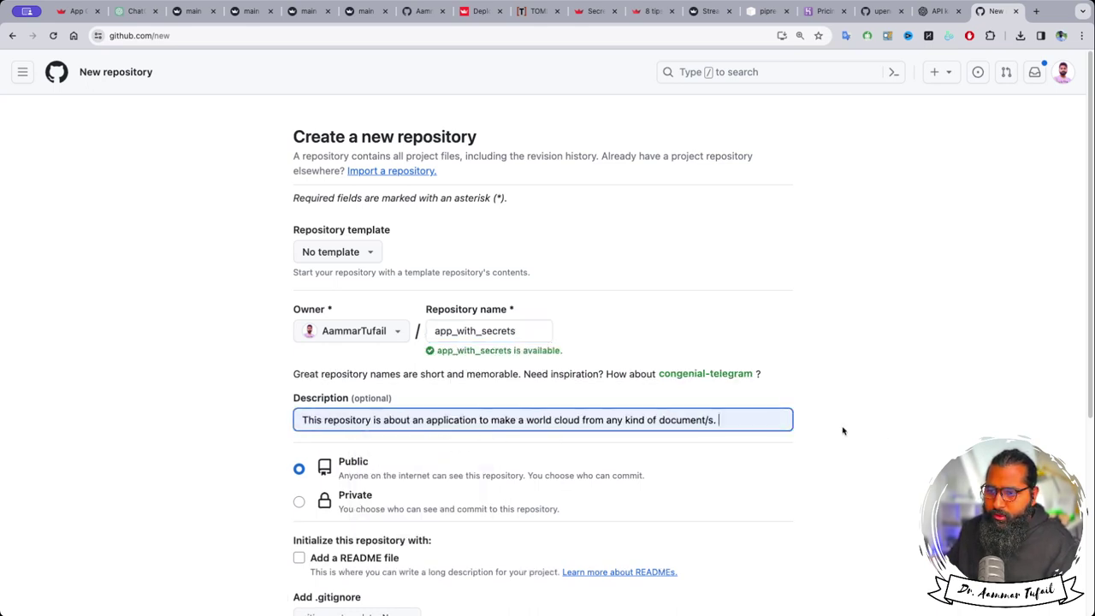
scroll(890, 431, down, 3)
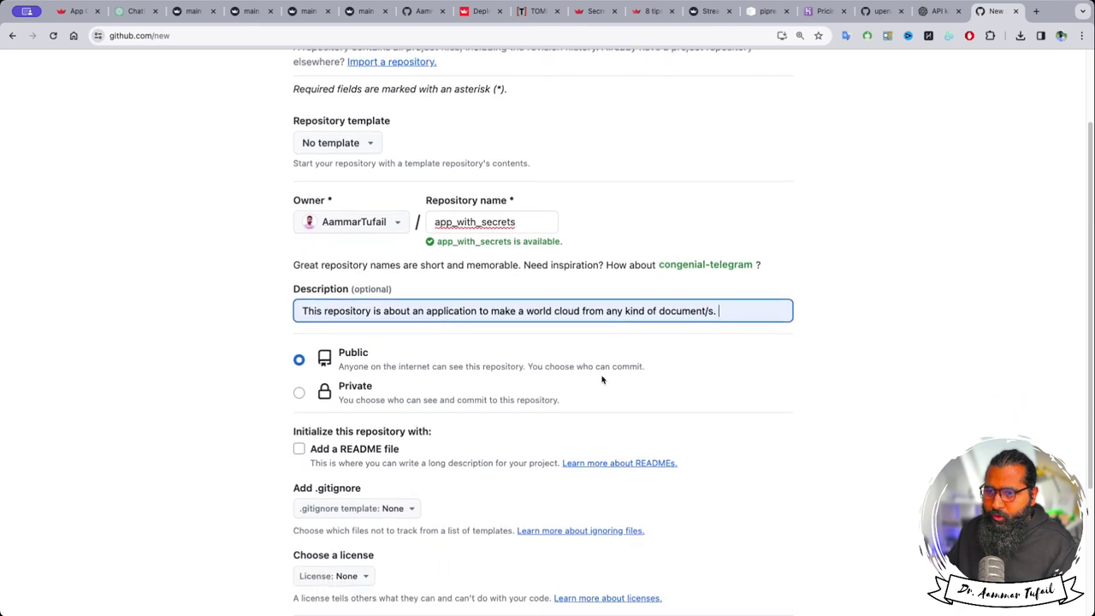
click(550, 310)
key(BackSpace)
click(899, 351)
scroll(899, 351, down, 4)
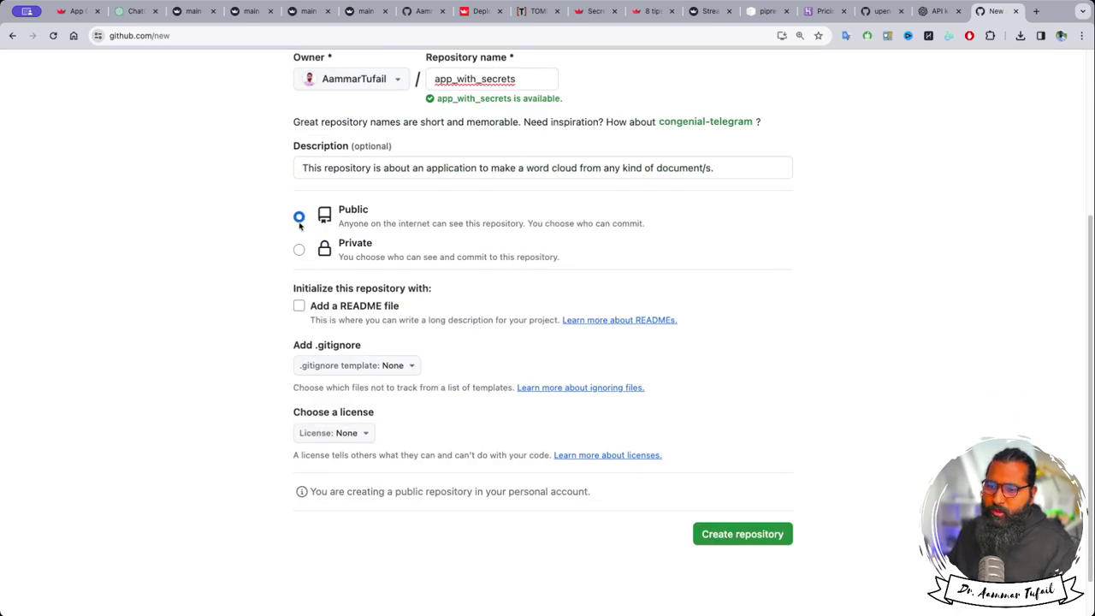
click(300, 306)
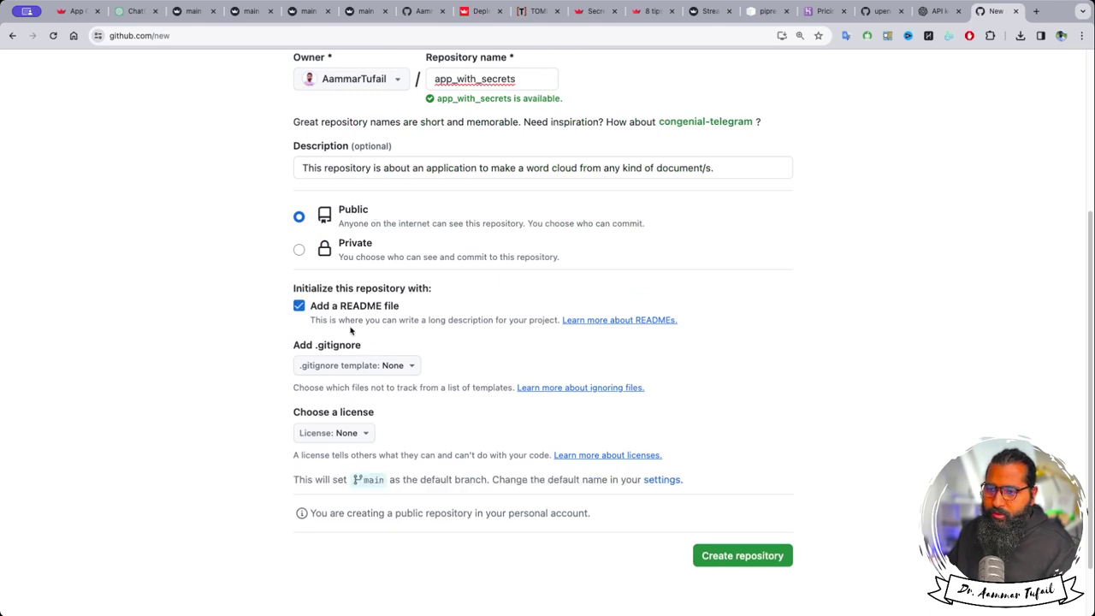
Step: Create the app_with_secrets repository on GitHub and start uploading files to it
click(726, 557)
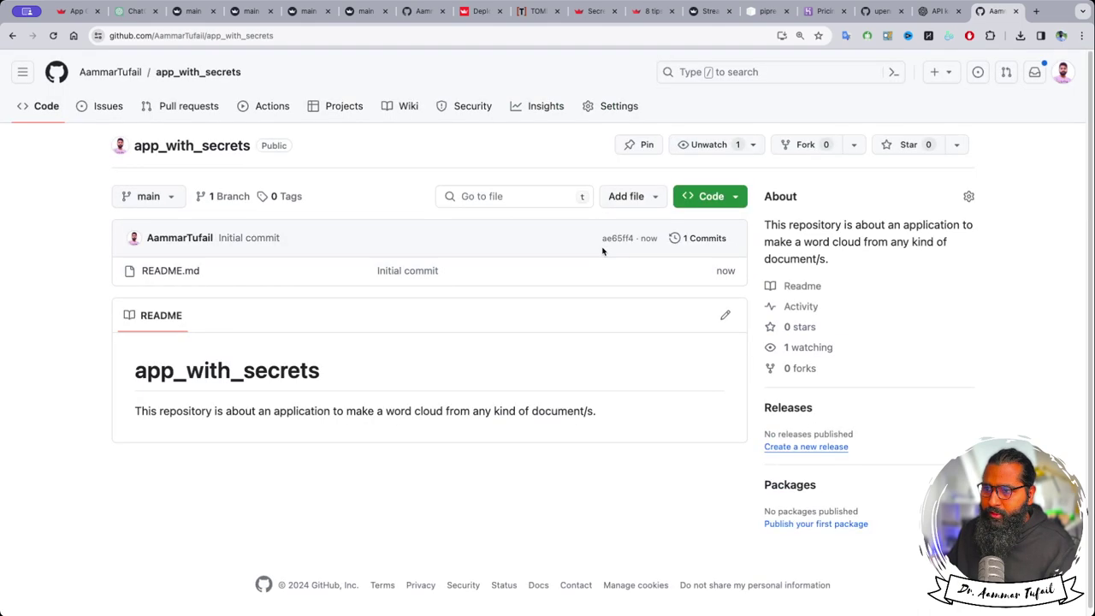
click(707, 197)
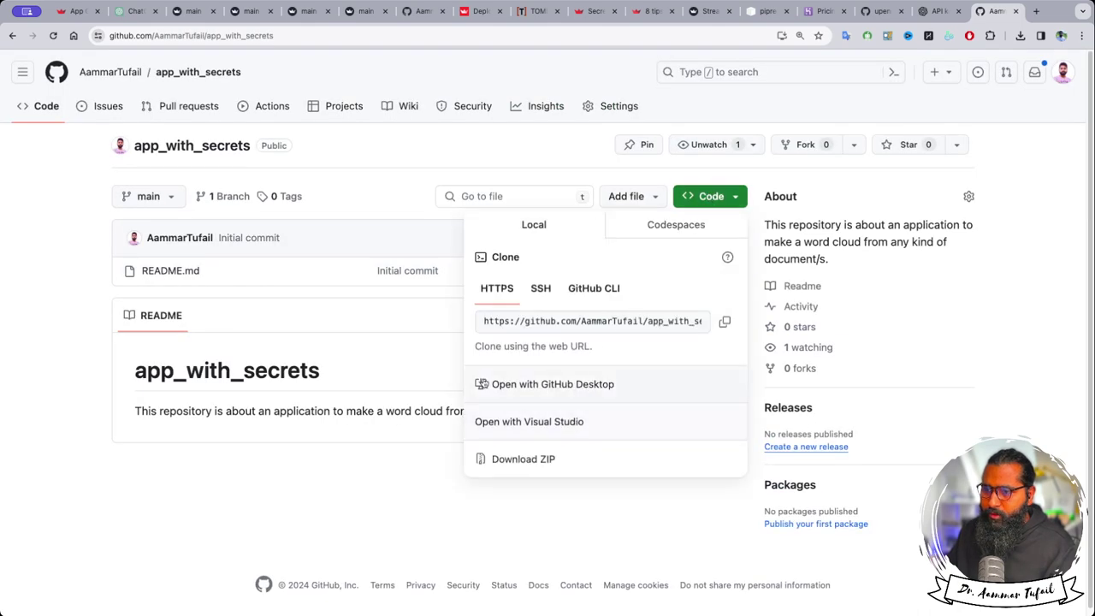
click(376, 457)
click(648, 197)
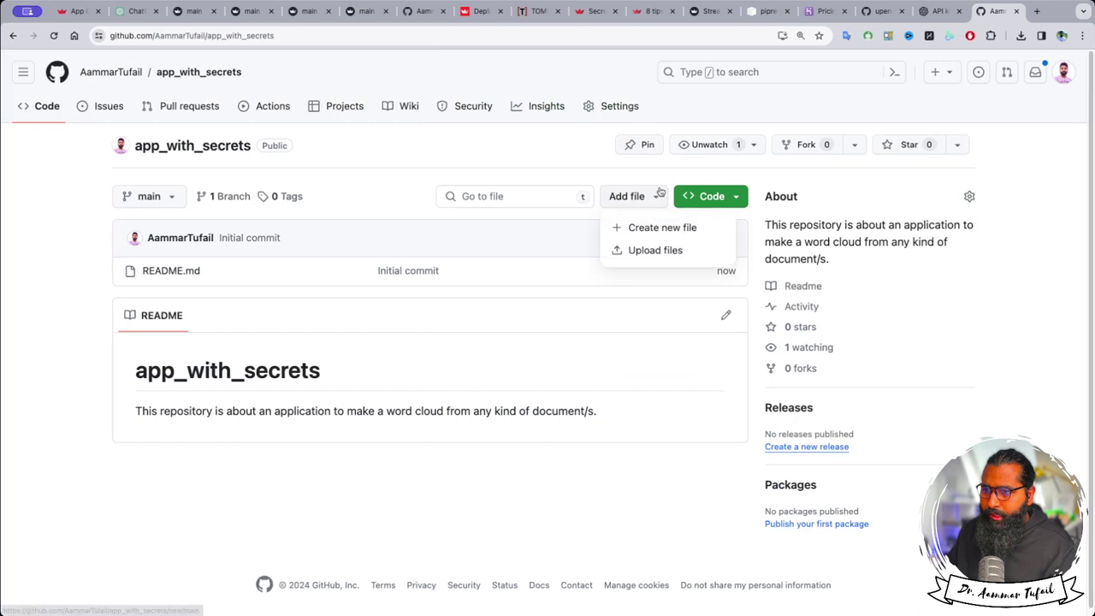
click(637, 249)
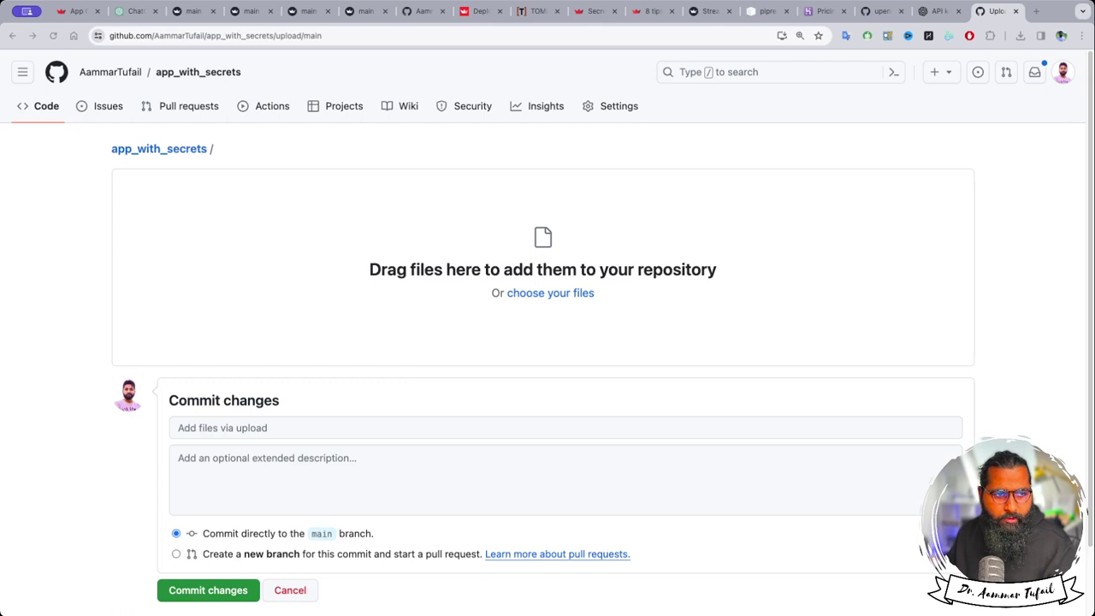
Step: Add main.py and requirements.txt to the upload and commit them directly to the main branch
drag(300, 277, 342, 285)
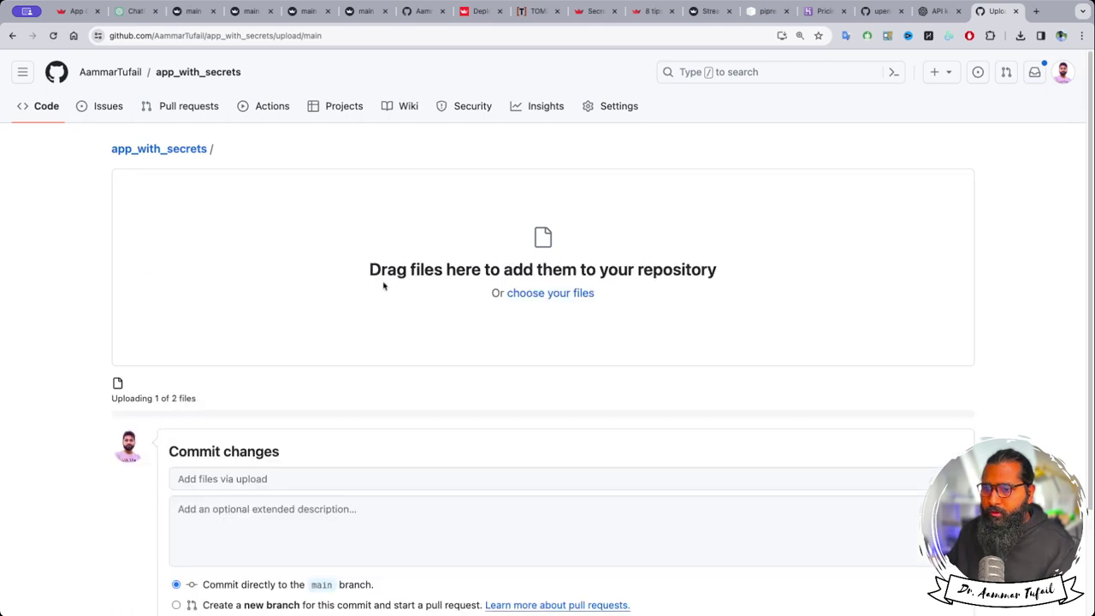
scroll(385, 293, down, 3)
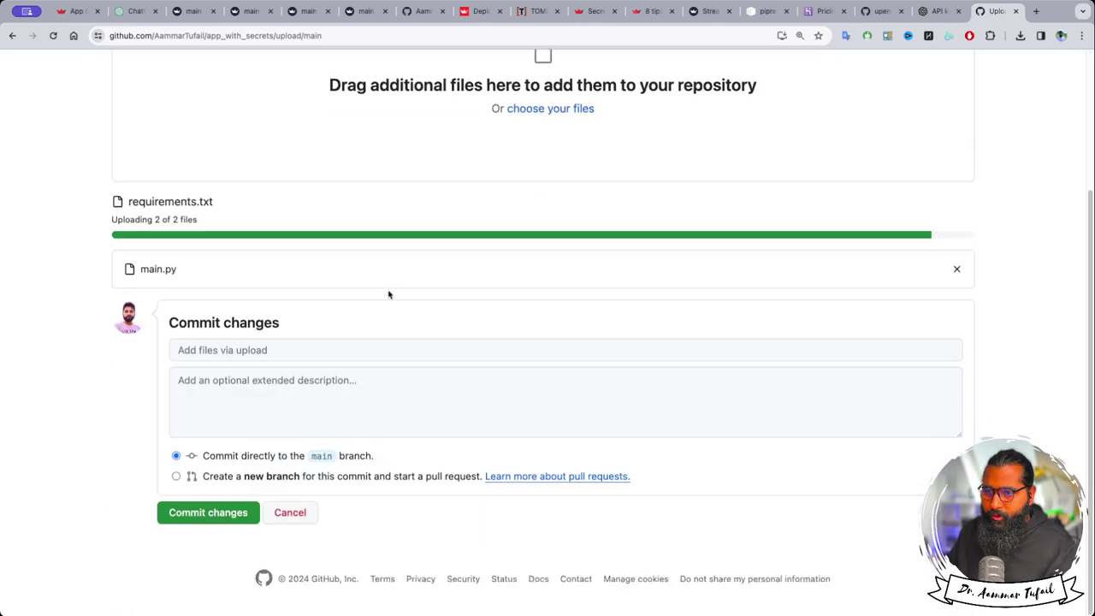
click(228, 516)
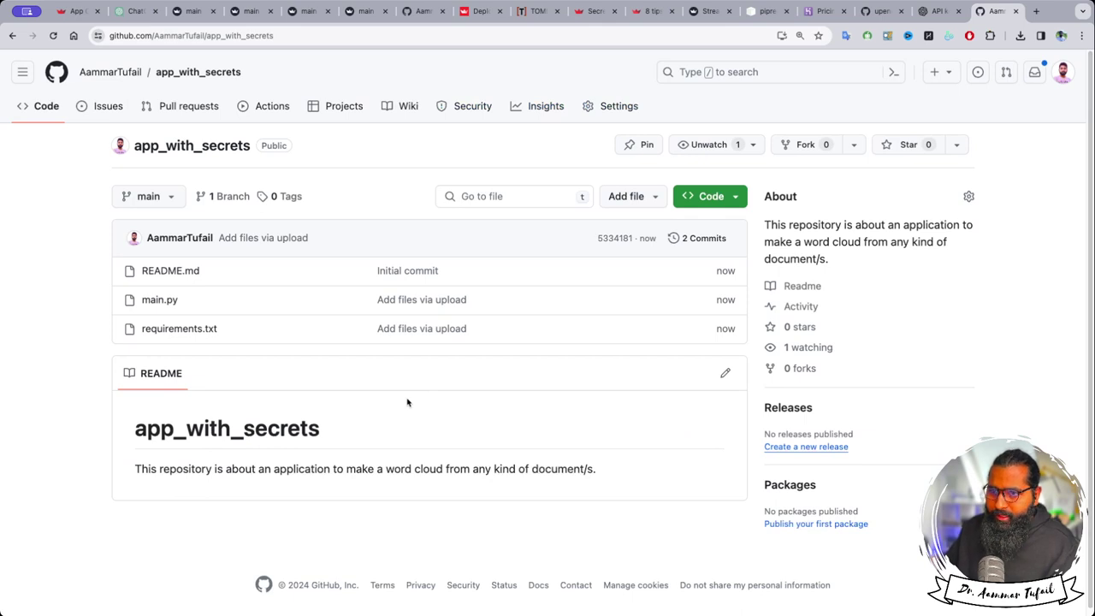
Step: Open streamlit.io in a new browser tab, sign in, and start a new app from an existing repo
click(1037, 11)
text(streamlit.io)
key(Return)
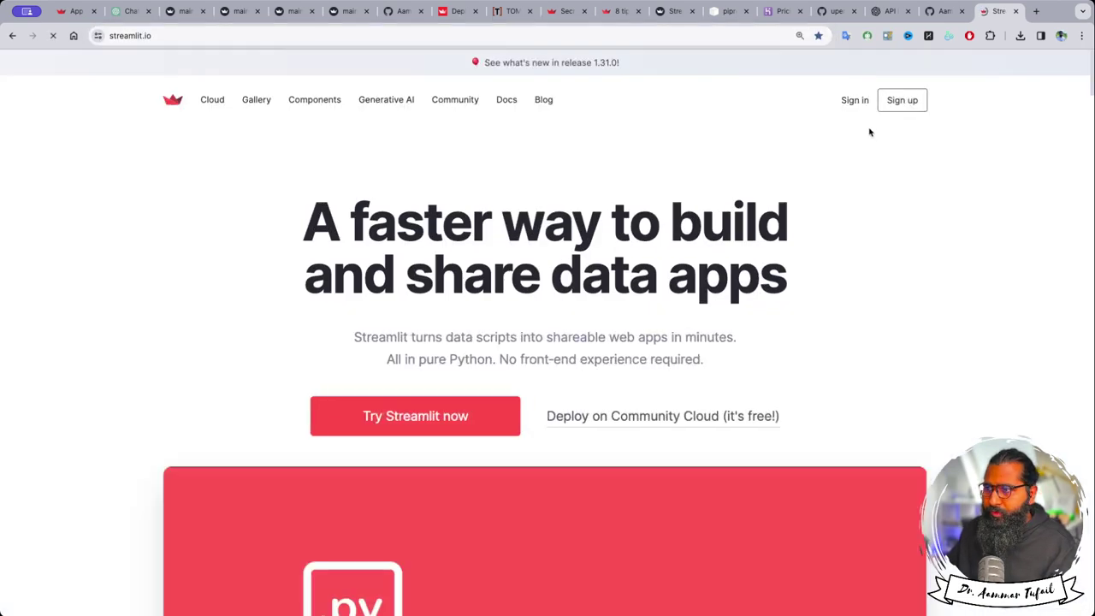
click(853, 101)
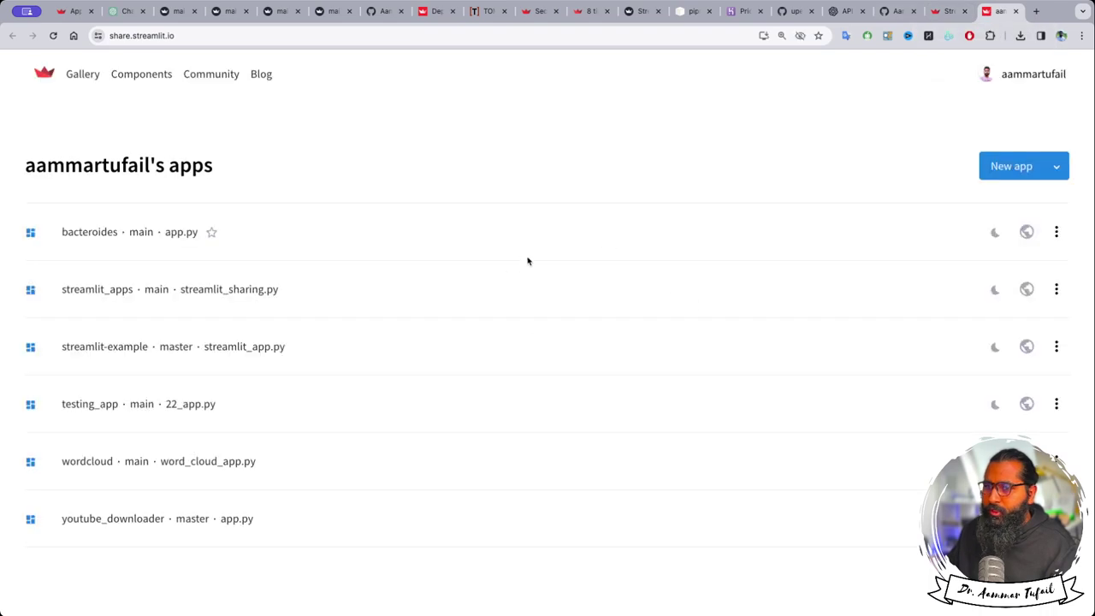
click(1059, 169)
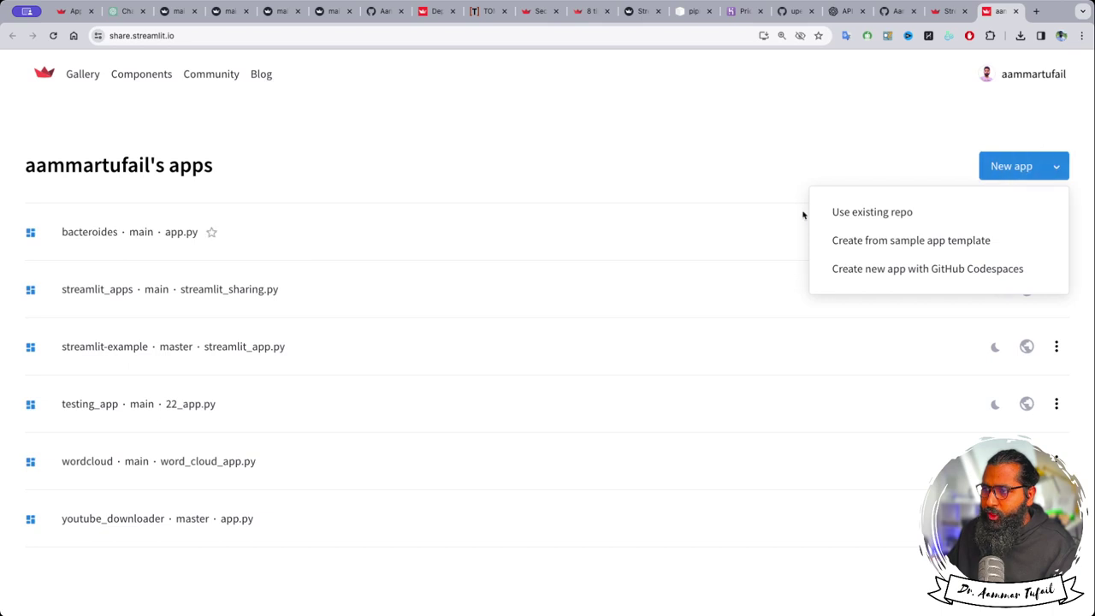
click(872, 214)
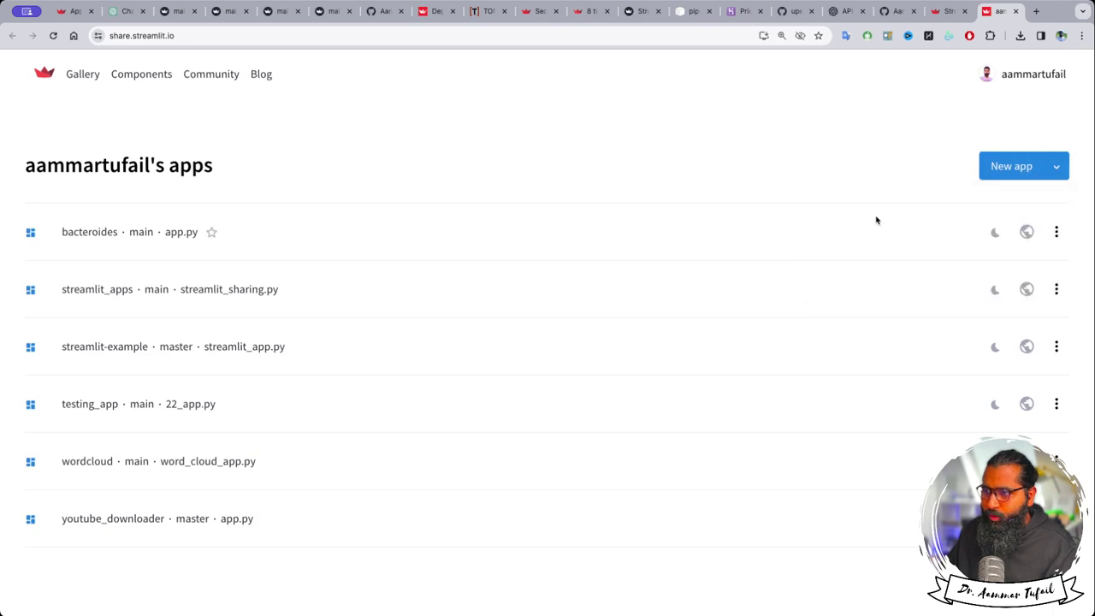
Step: Choose the app_with_secrets repository for the deployment, keep the main branch, and set the main file path to main.py
click(429, 271)
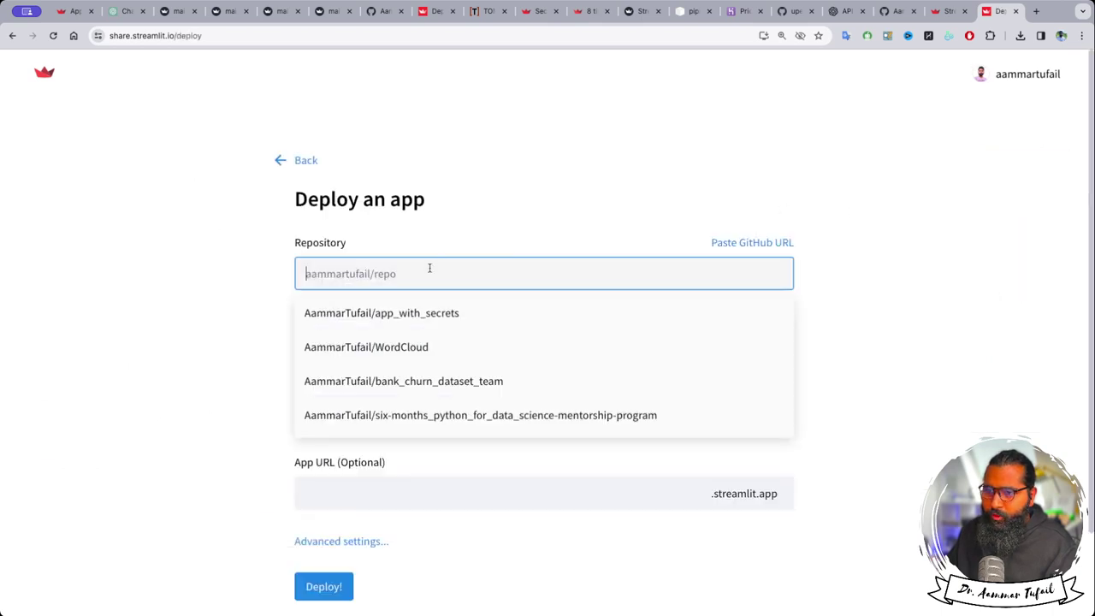
click(439, 311)
click(372, 347)
drag(372, 421, 289, 426)
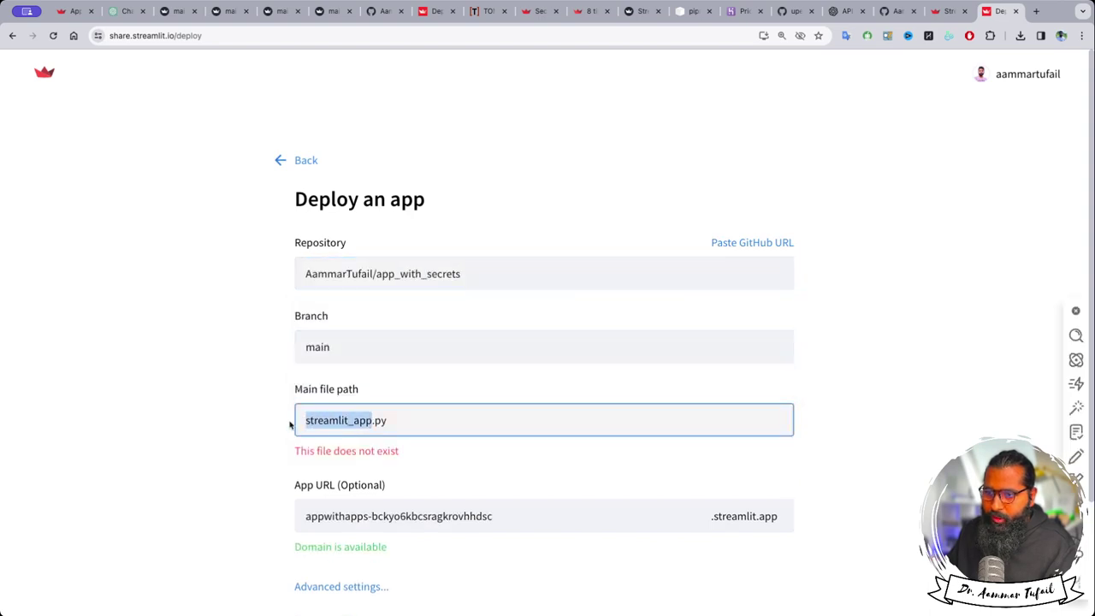
text(main)
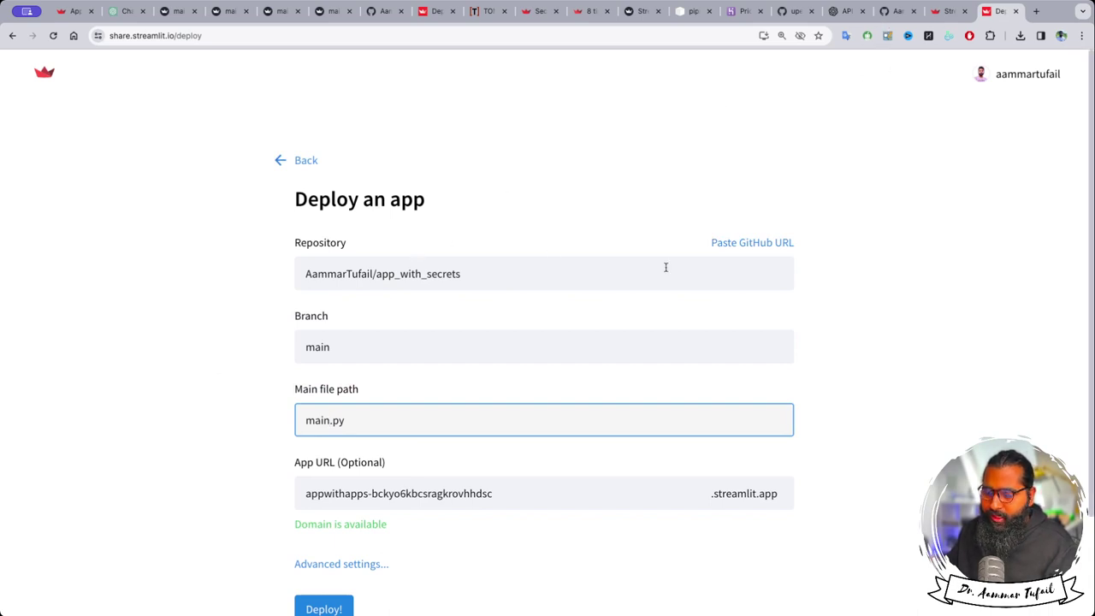
Step: Change the repository's README description to "This repository is about a chatgpt like application." and commit it to the main branch
click(888, 11)
click(726, 373)
click(329, 244)
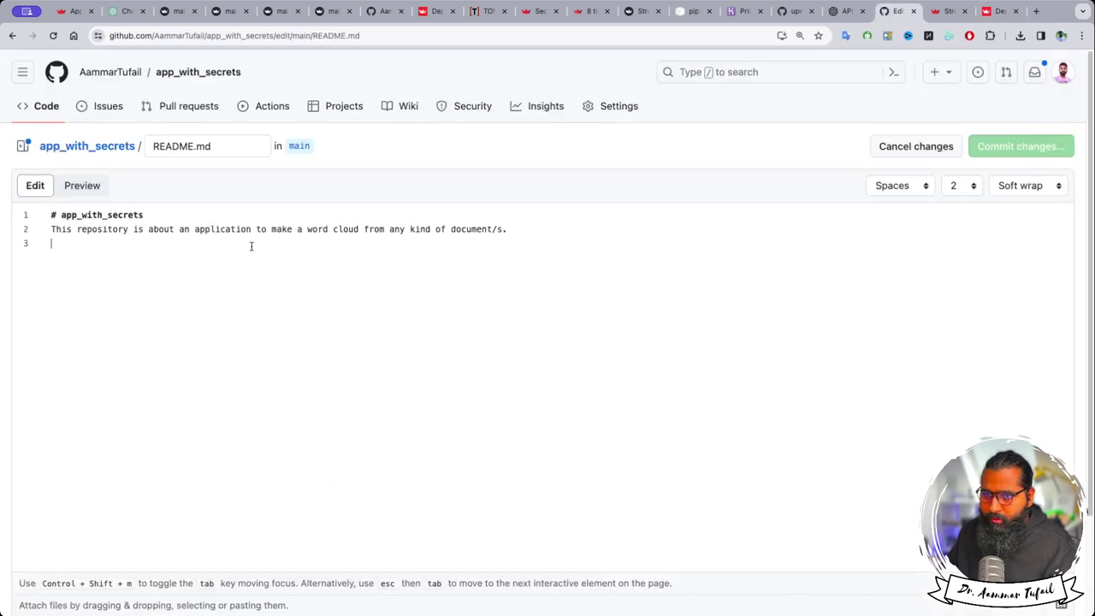
drag(134, 239, 184, 230)
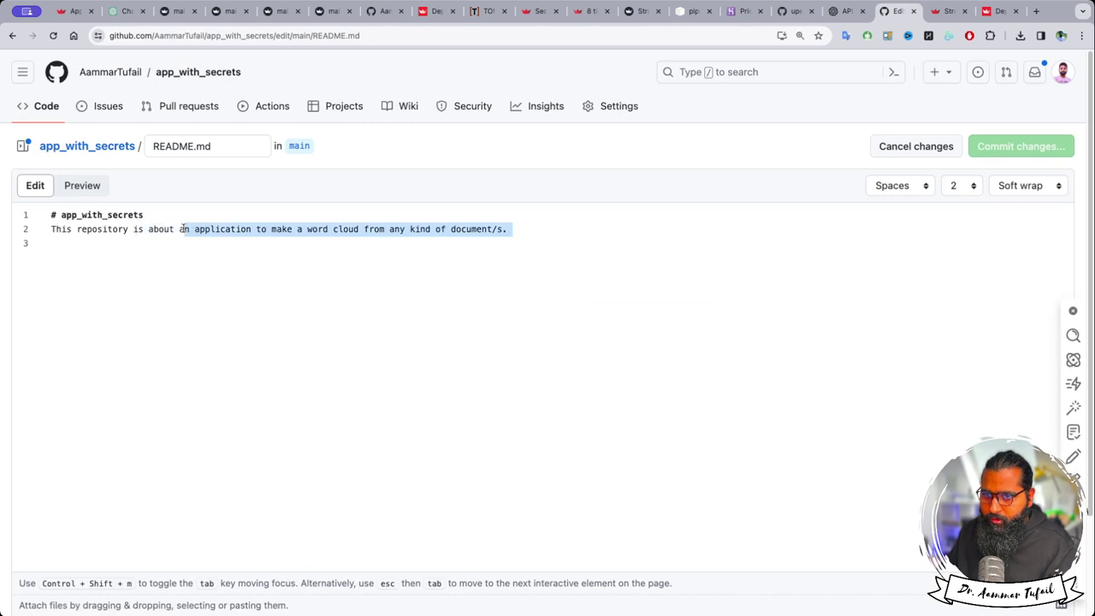
text(chatgpt)
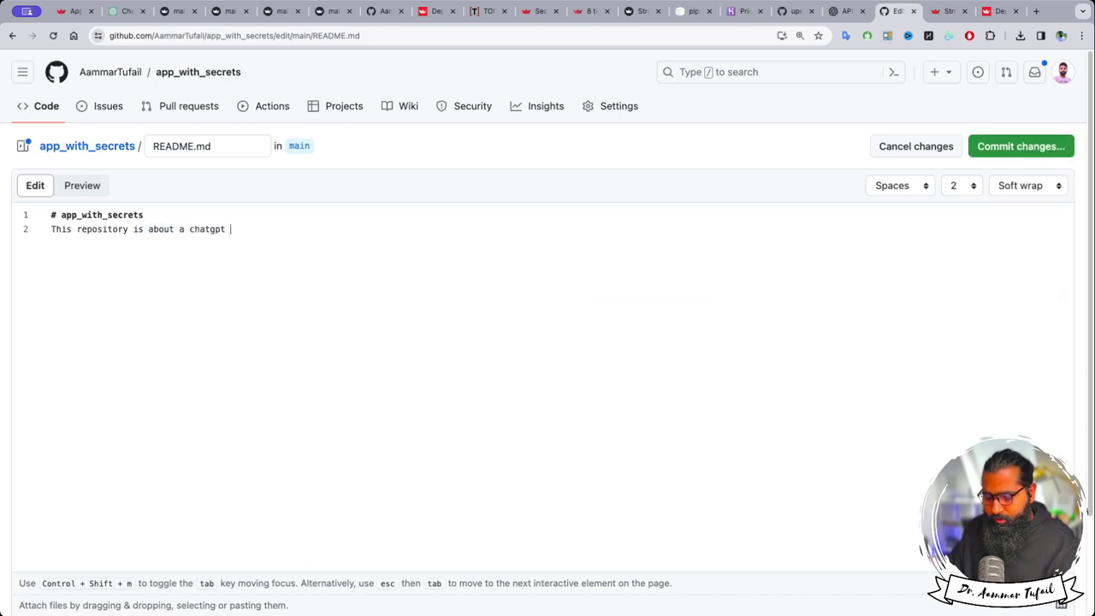
text( like application.)
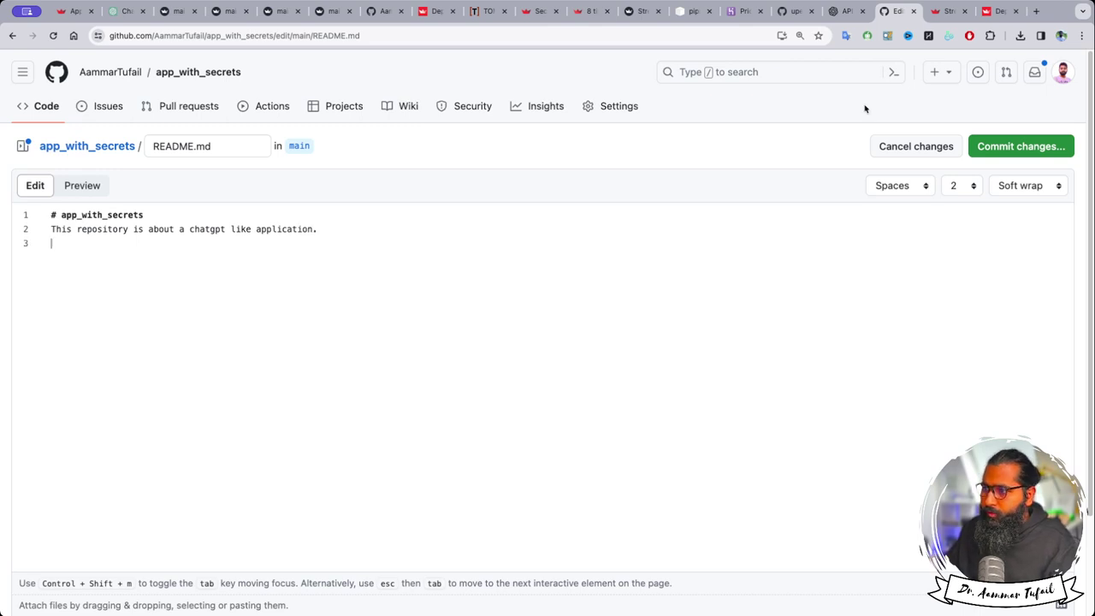
click(1000, 146)
click(679, 489)
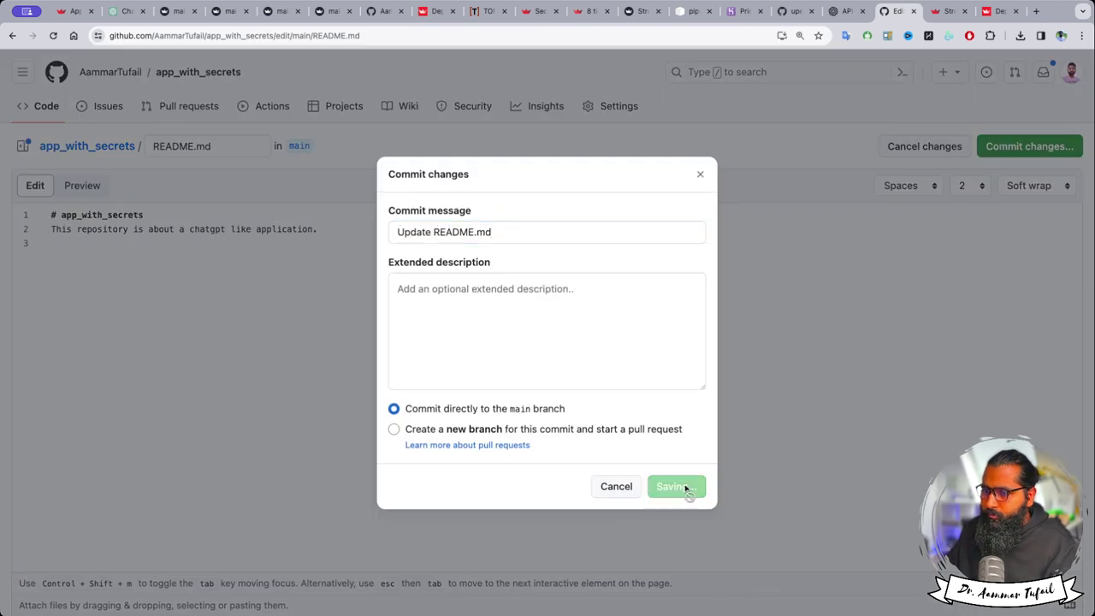
Step: Return to the Streamlit deployment form and try secret-api-langchainapp as the app URL's subdomain
click(1002, 12)
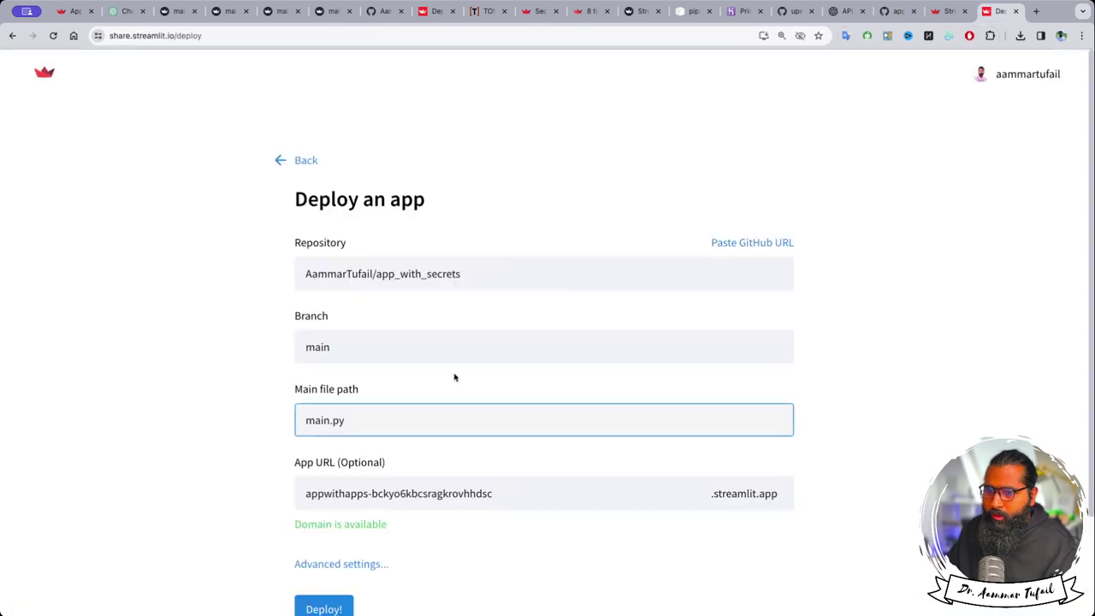
scroll(103, 457, down, 2)
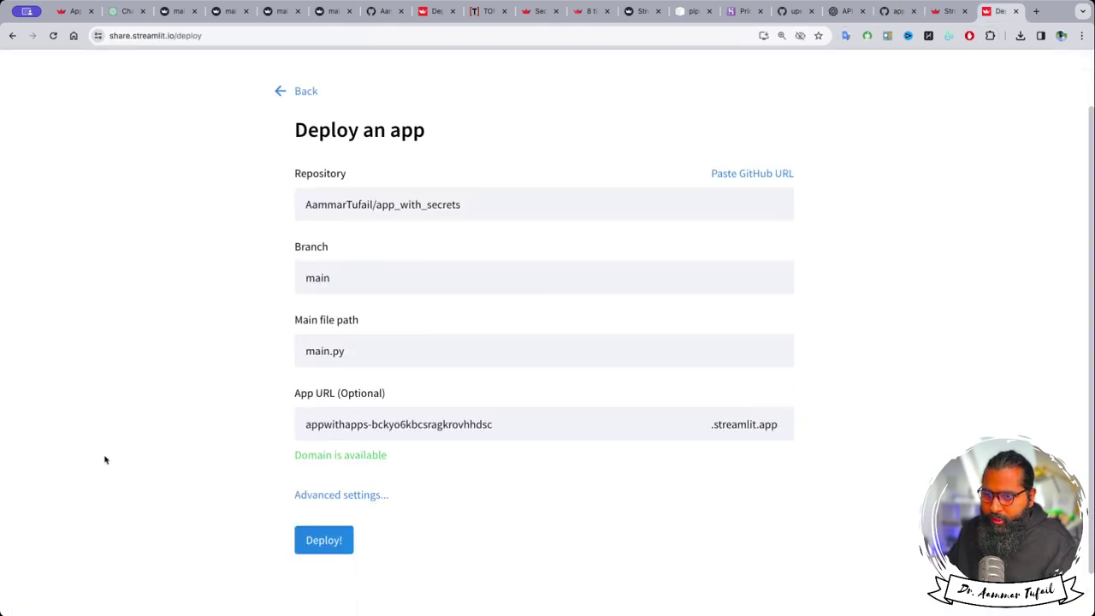
click(470, 433)
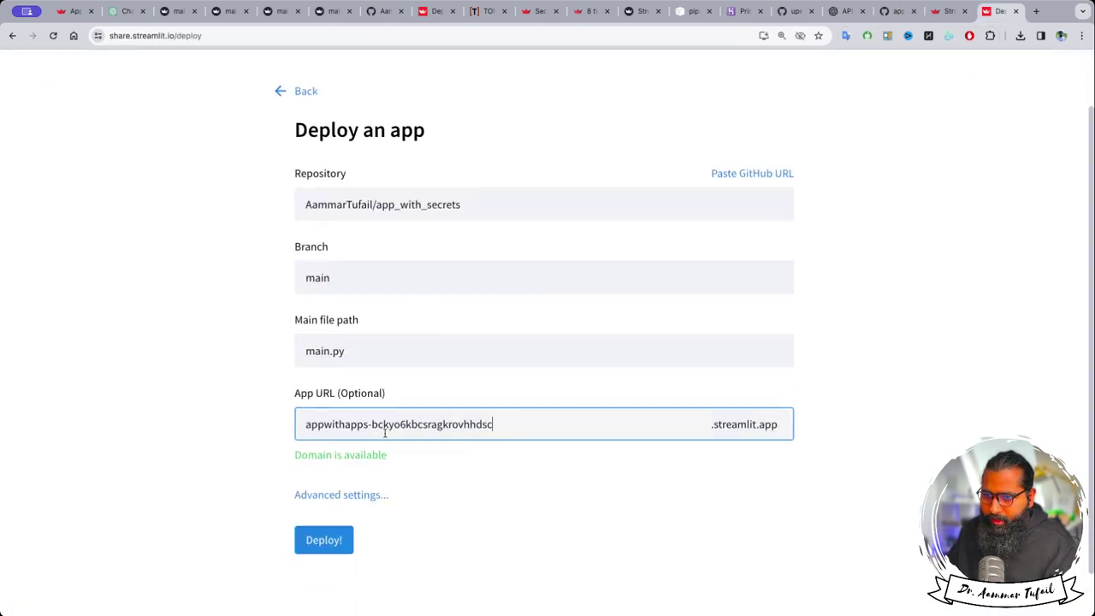
key(super+a)
text(se)
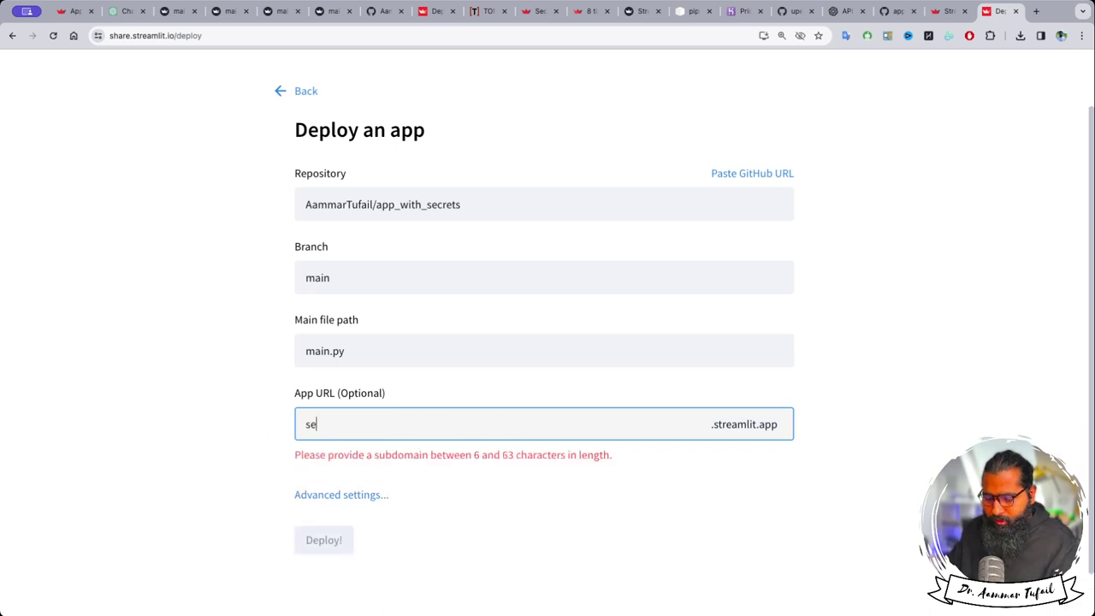
text(crets_)
key(BackSpace)
key(BackSpace)
text(-a)
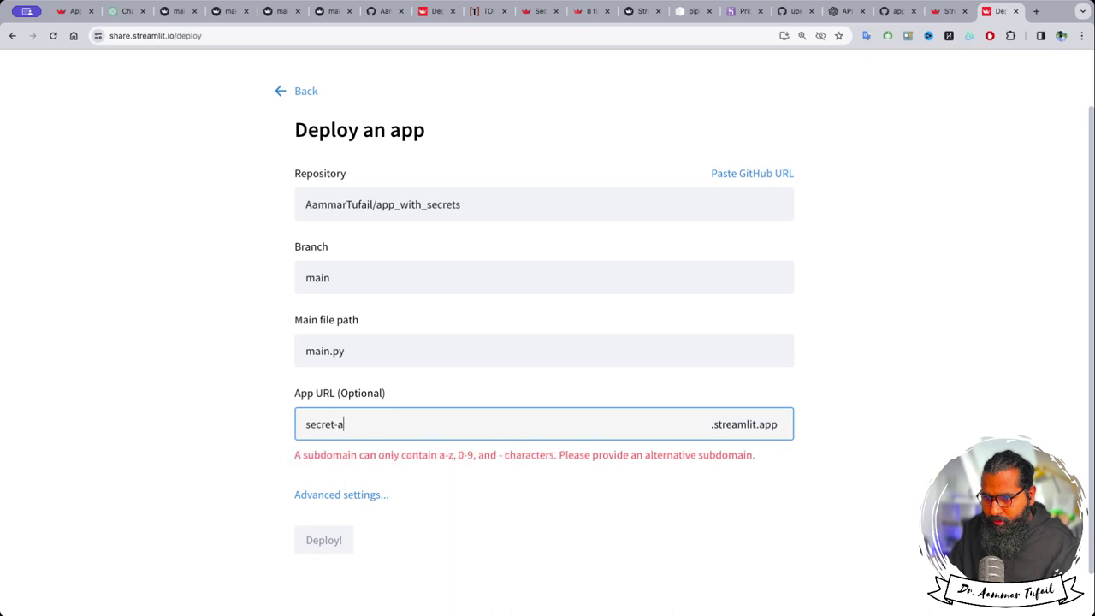
text(pi-la)
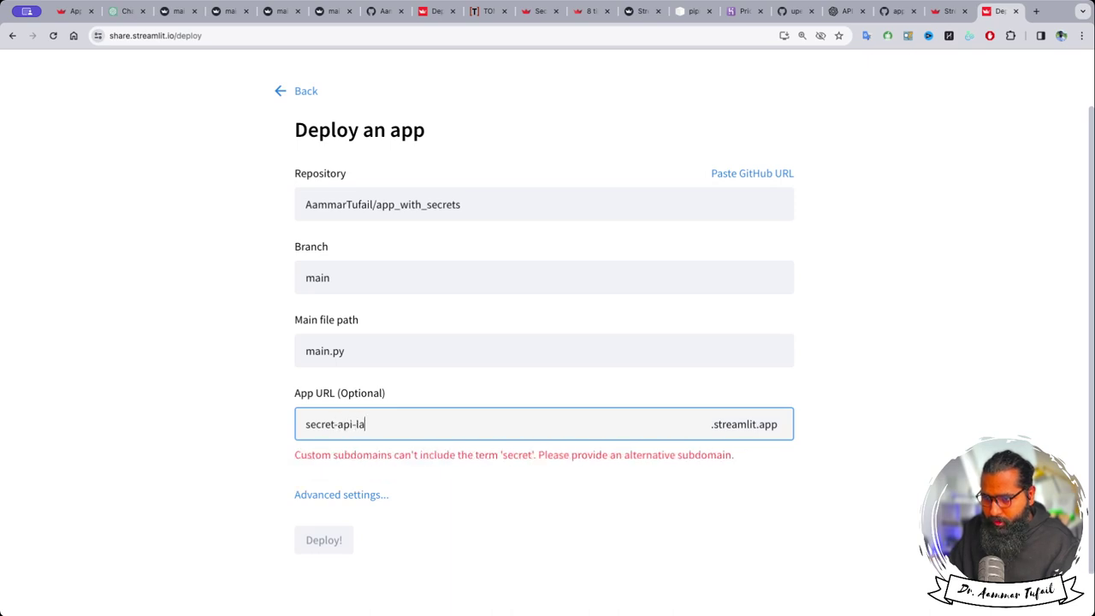
text(ngchainapp)
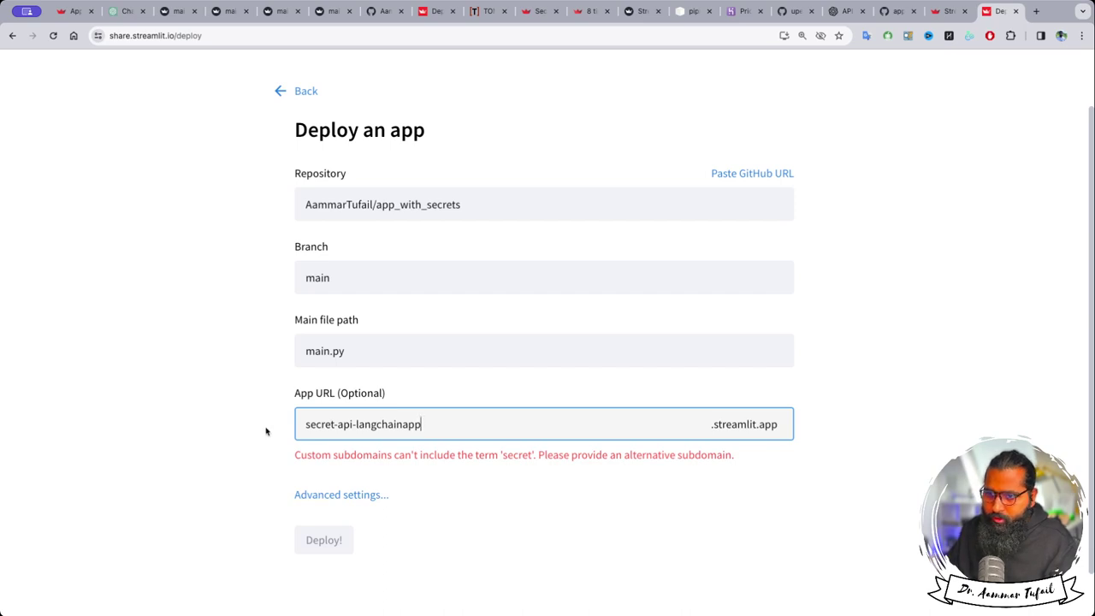
Step: Remove the "secret-" prefix and extend the app URL's subdomain to api-langchainapp-codanics
drag(336, 423, 215, 427)
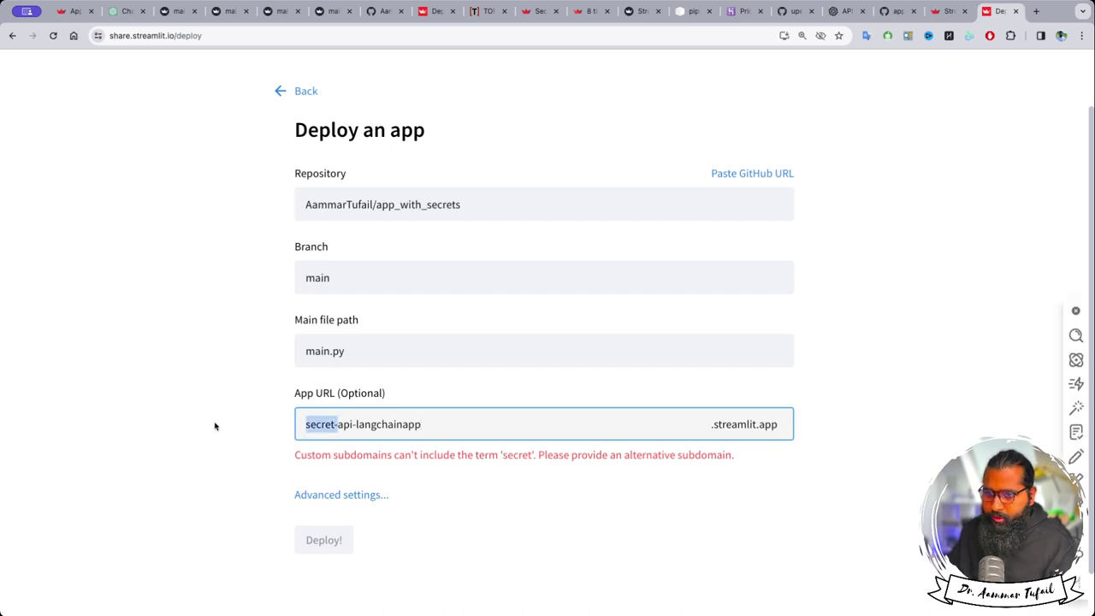
key(BackSpace)
click(412, 436)
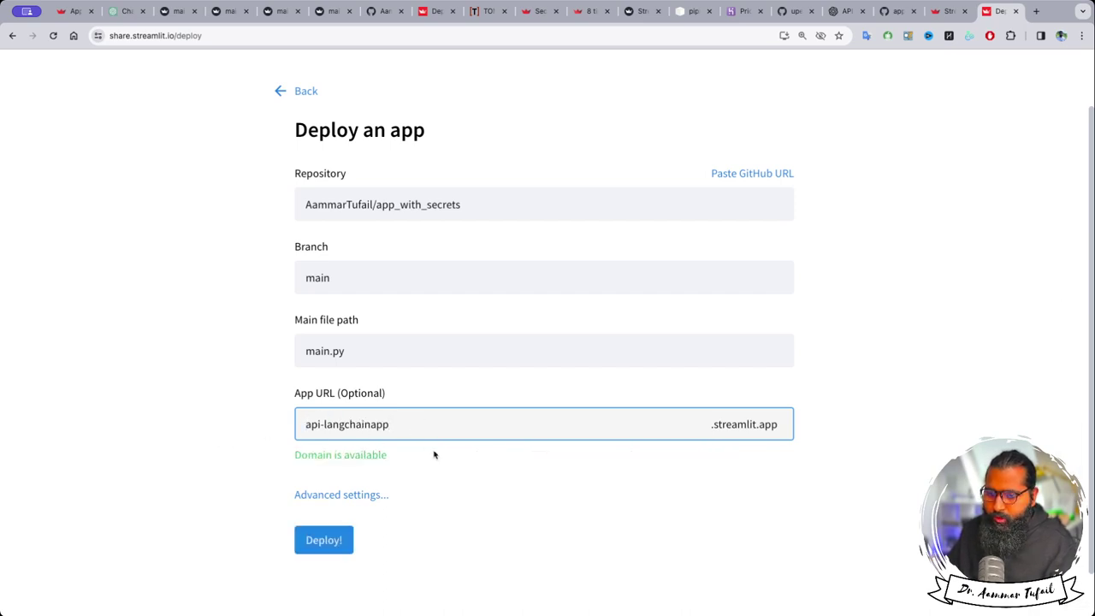
text(-codanics)
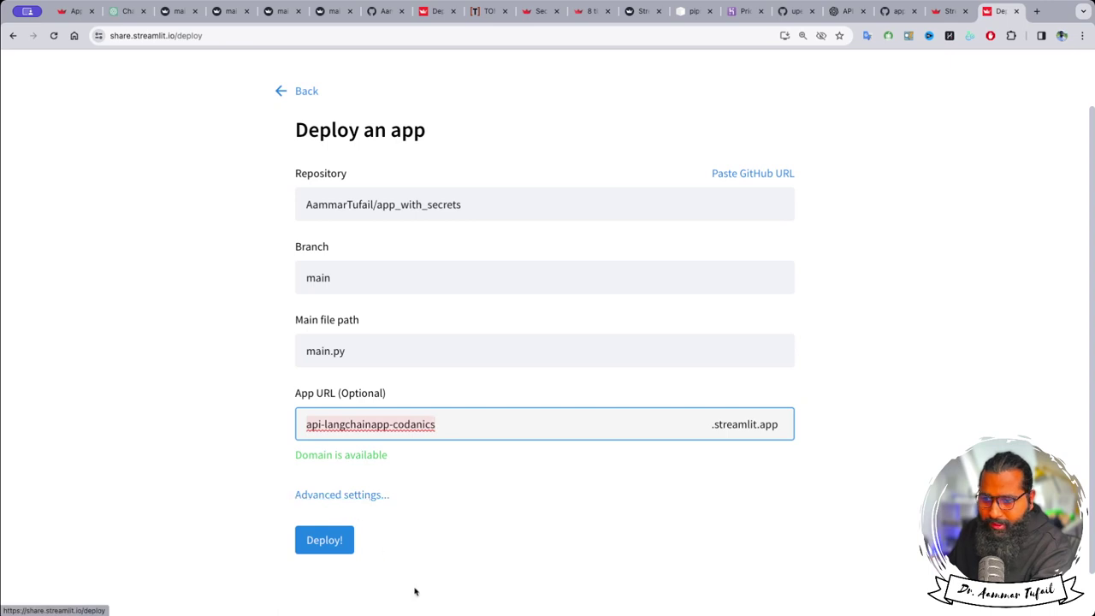
Step: Copy the OPENAI_API_KEY line from secrets.toml in VS Code and paste the API key into the deployment's advanced Secrets setting
click(344, 496)
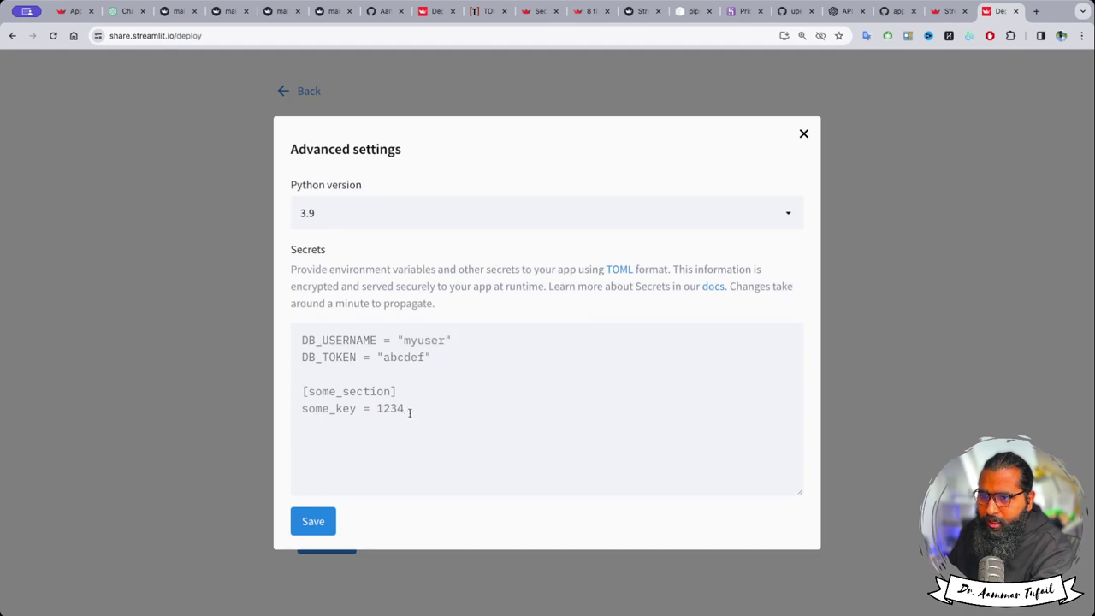
click(374, 389)
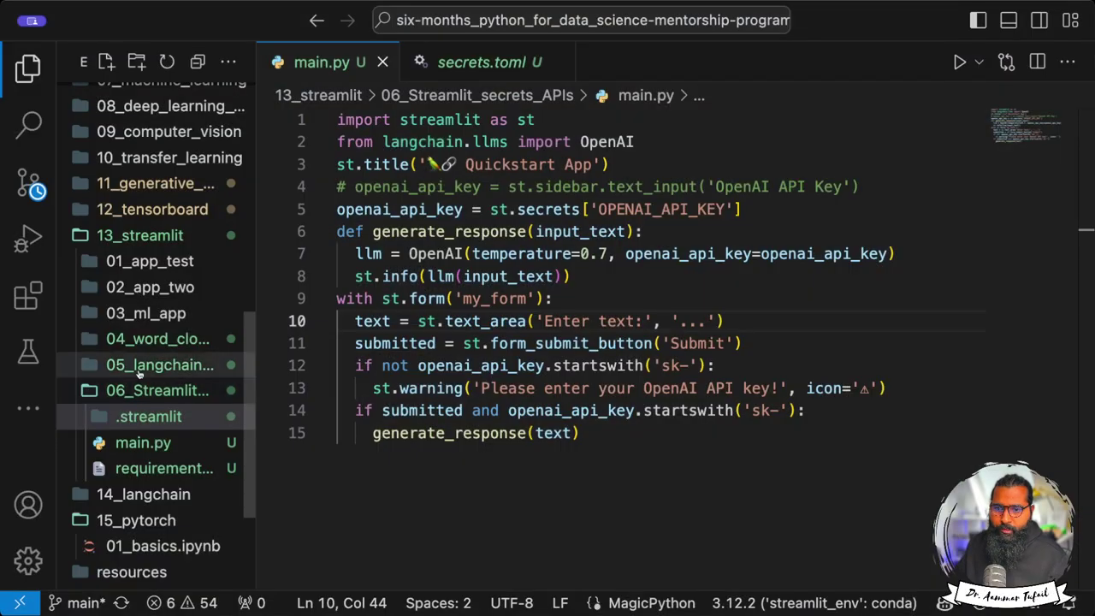
click(146, 417)
click(202, 444)
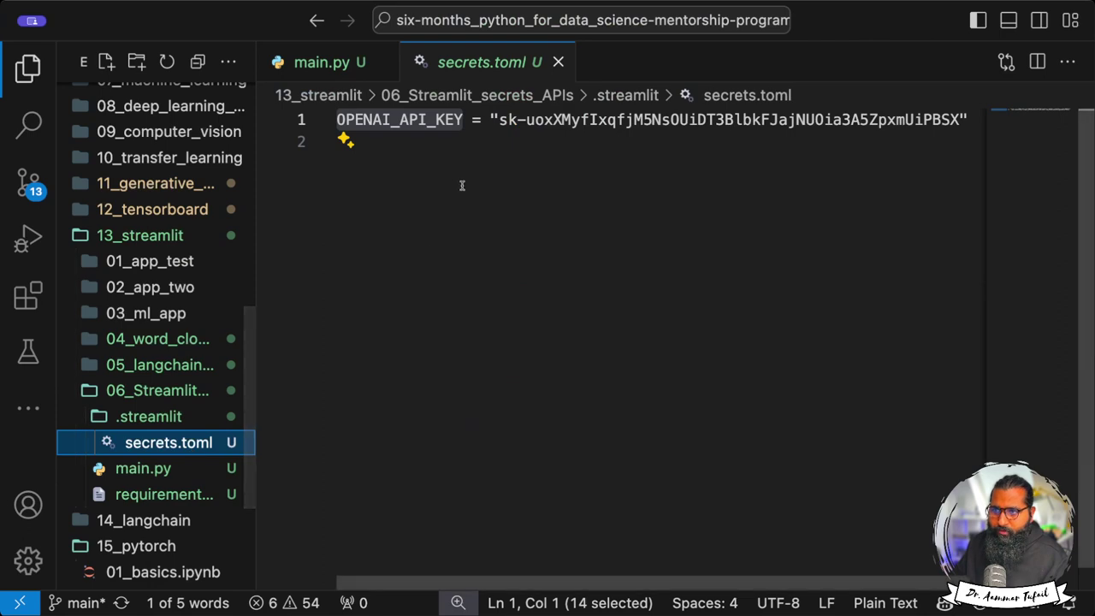
triple_click(477, 120)
key(super+c)
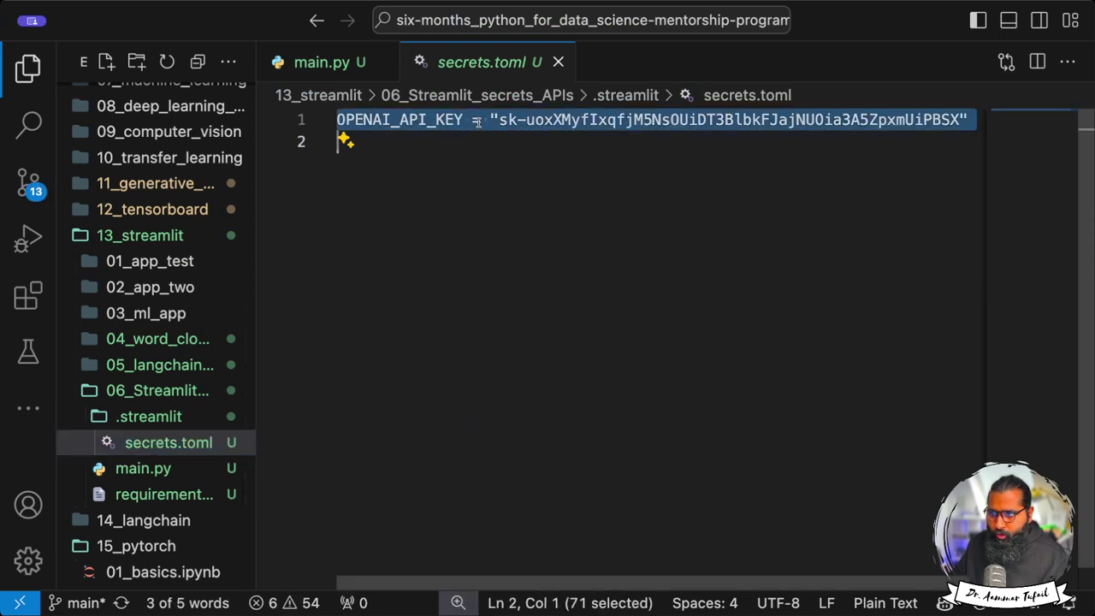
key(super+Tab)
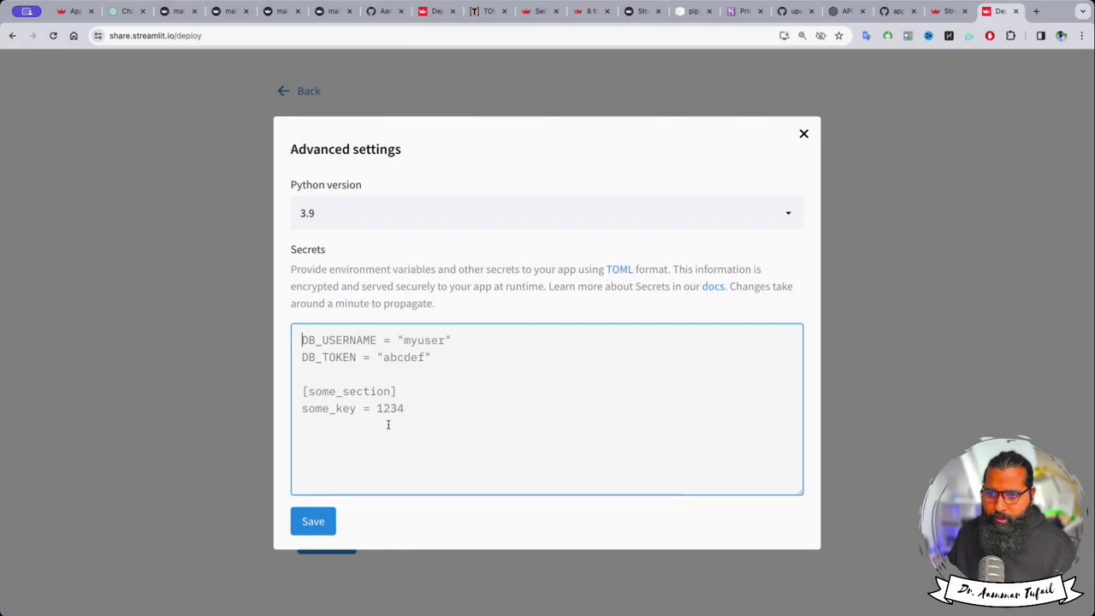
key(super+v)
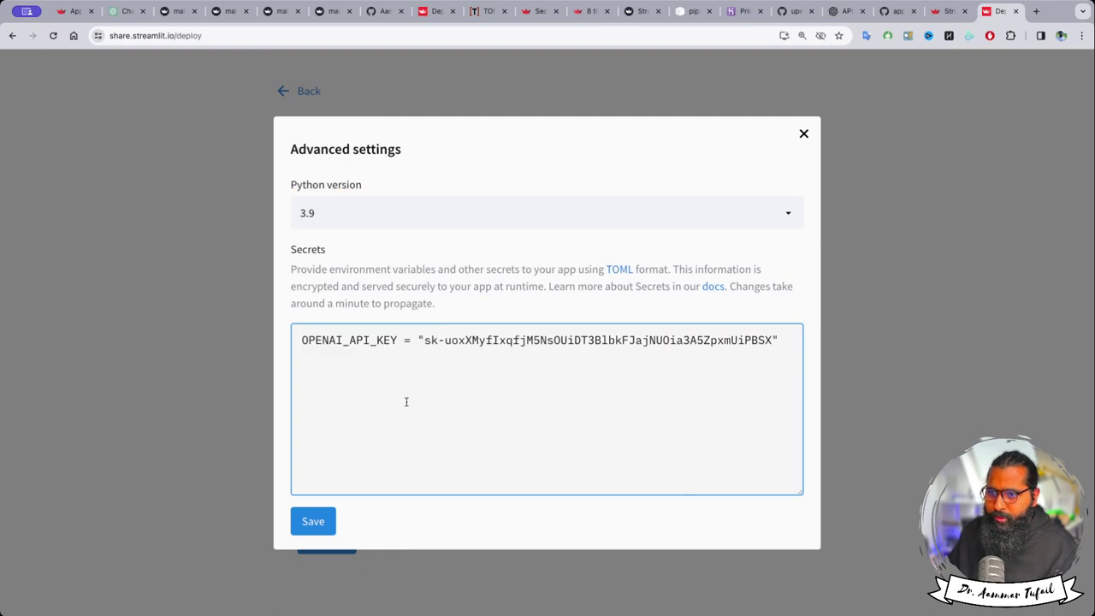
Step: Save the advanced settings with the OPENAI_API_KEY secret, recheck the saved entry, and deploy the app
click(313, 522)
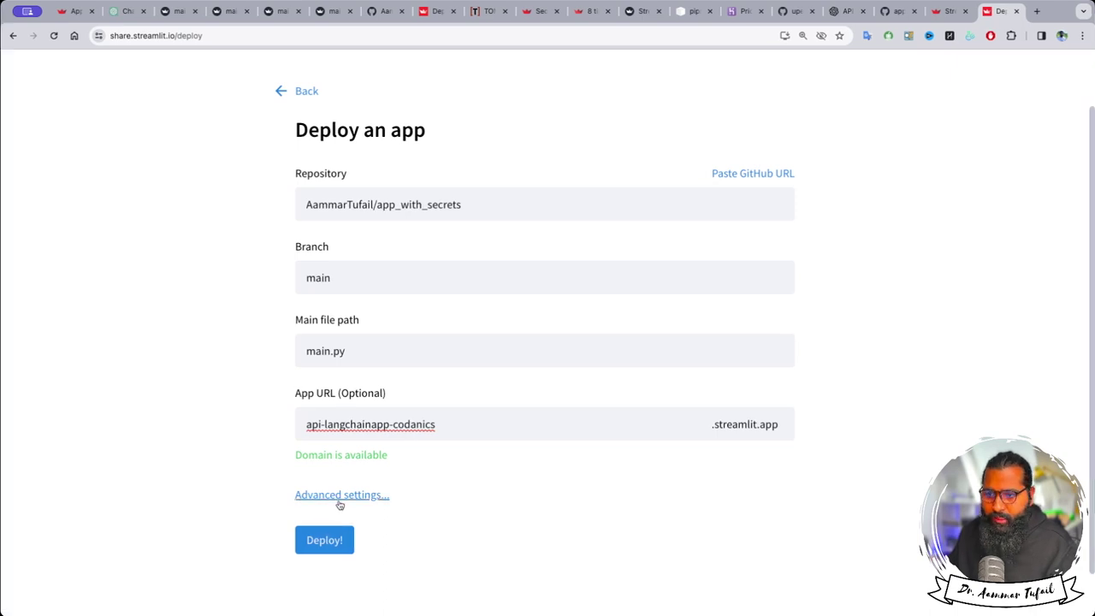
click(341, 498)
click(374, 391)
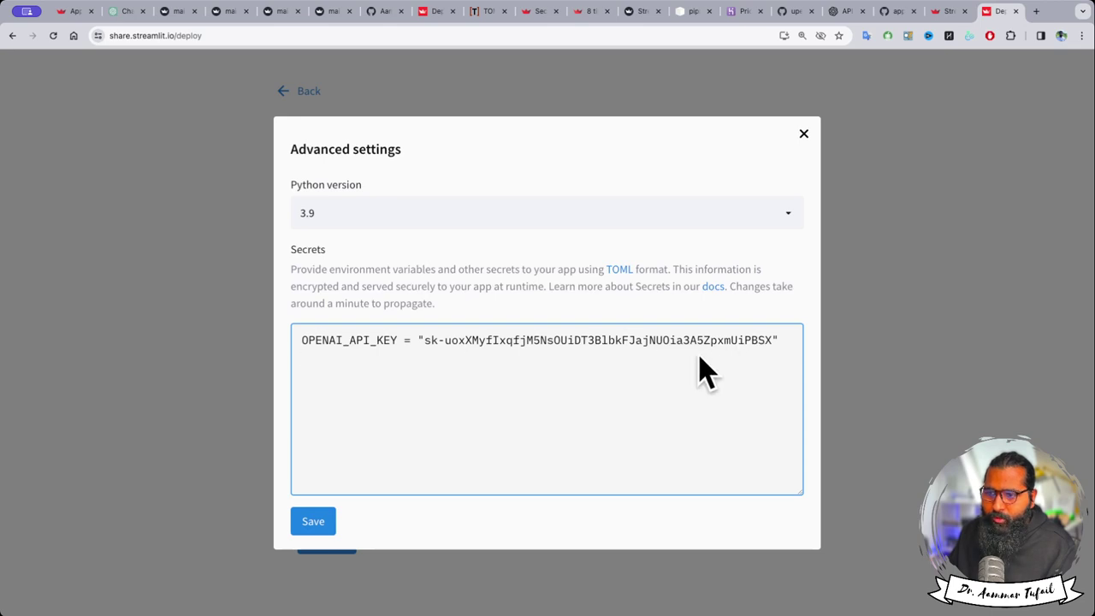
click(333, 521)
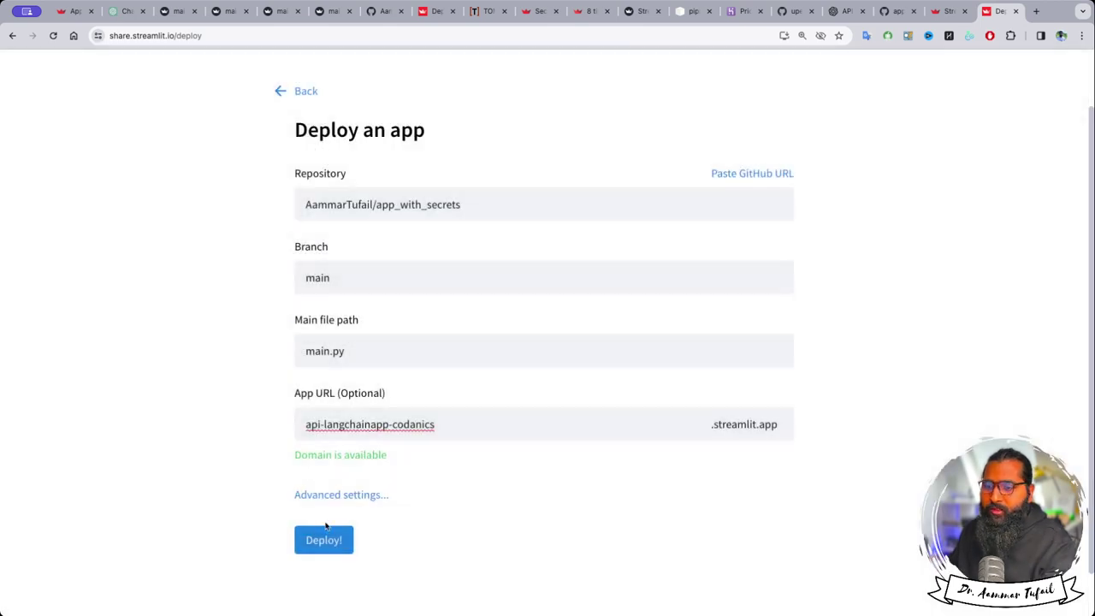
click(319, 541)
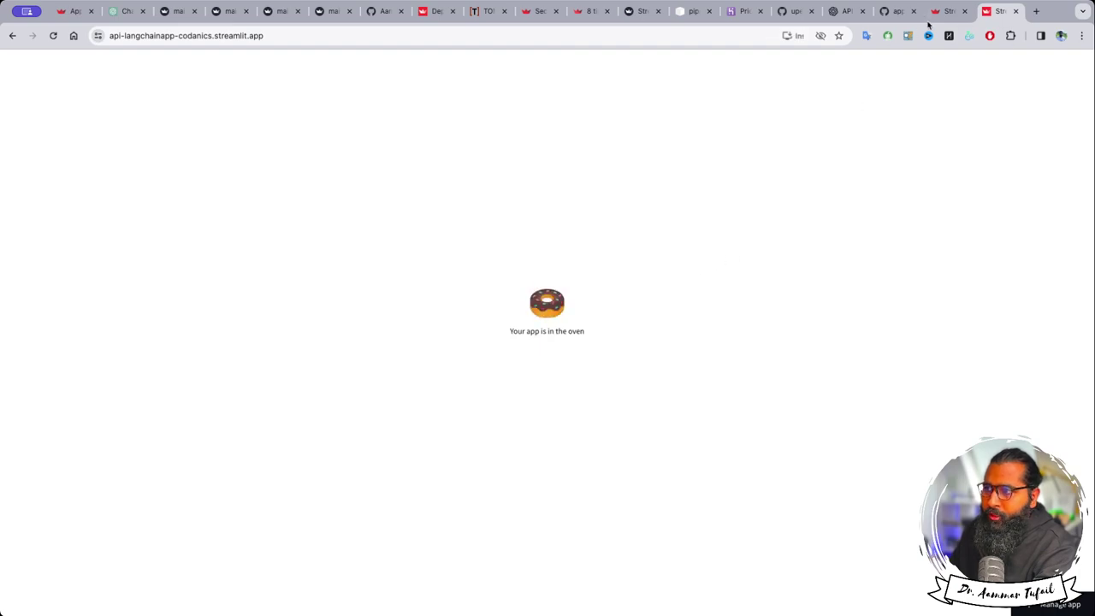
Step: Dismiss the new secret key dialog on OpenAI's API keys page and return to the deploying Streamlit app
click(836, 12)
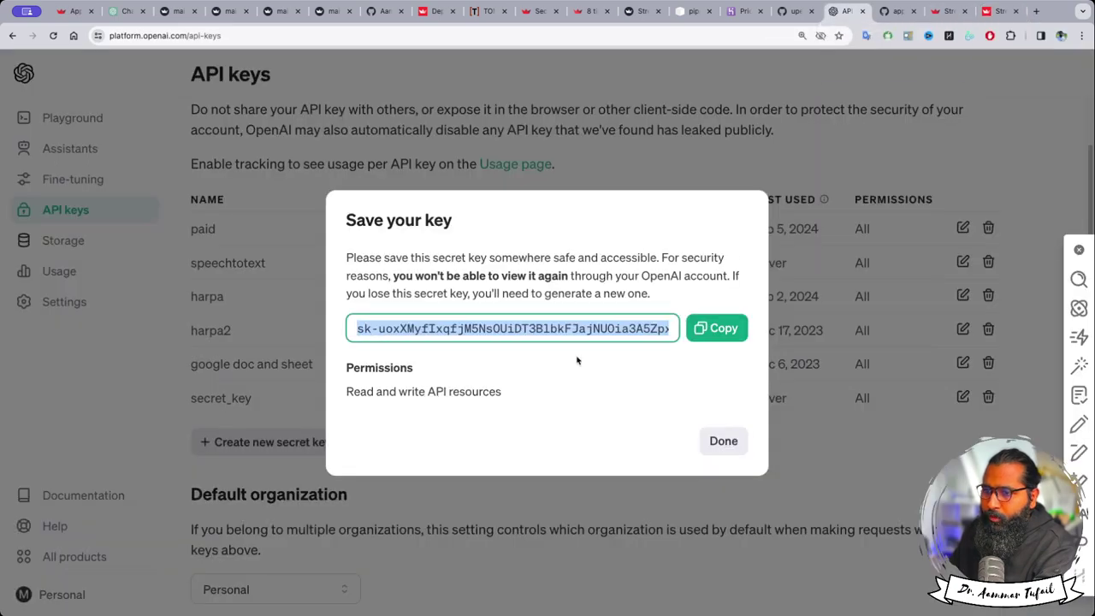
click(721, 443)
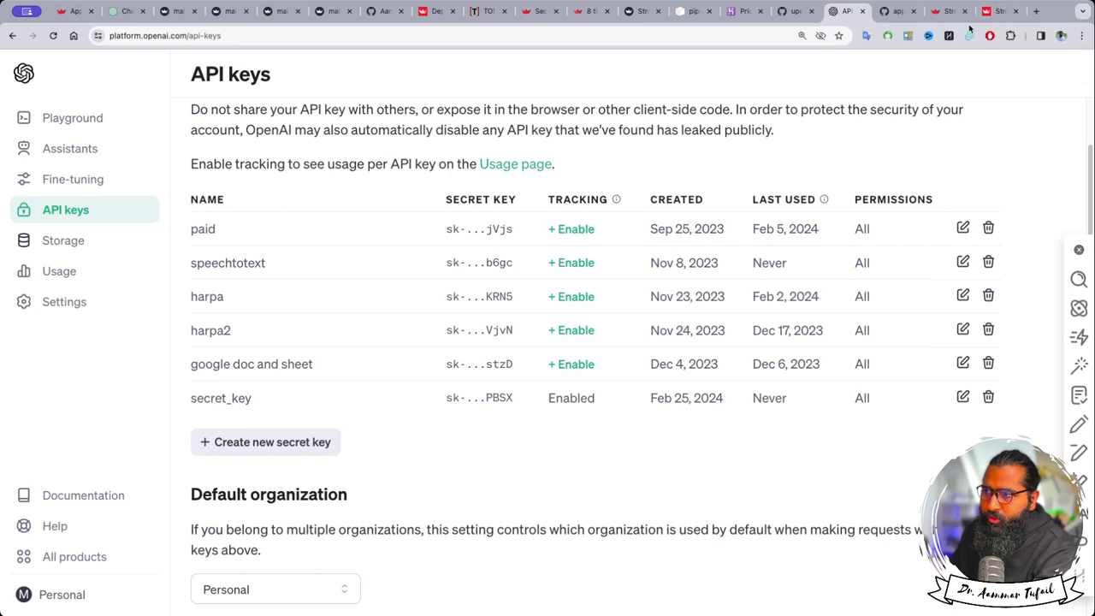
click(997, 11)
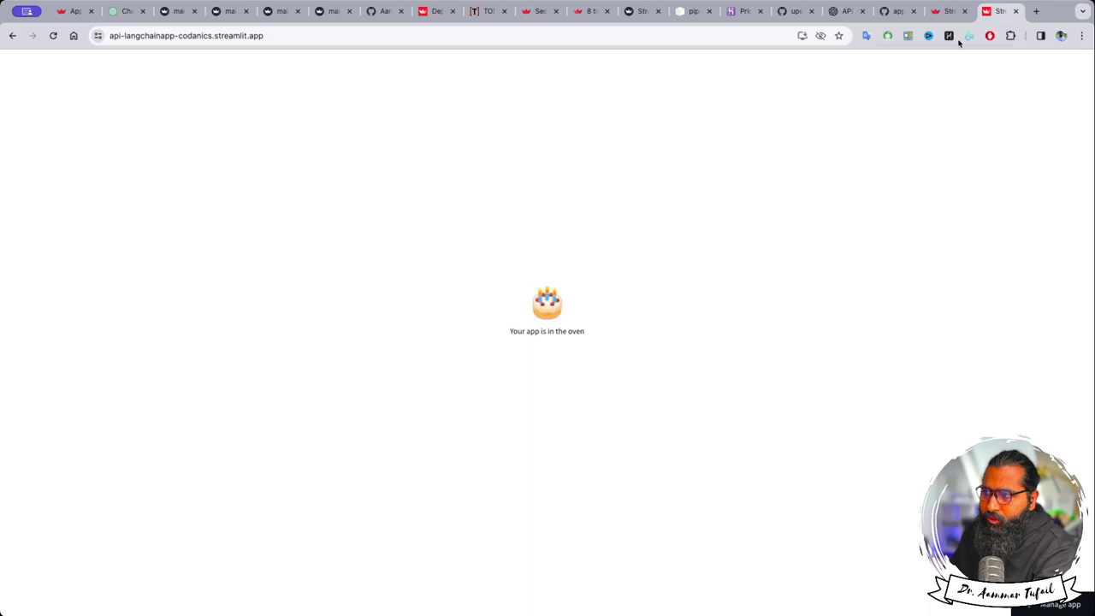